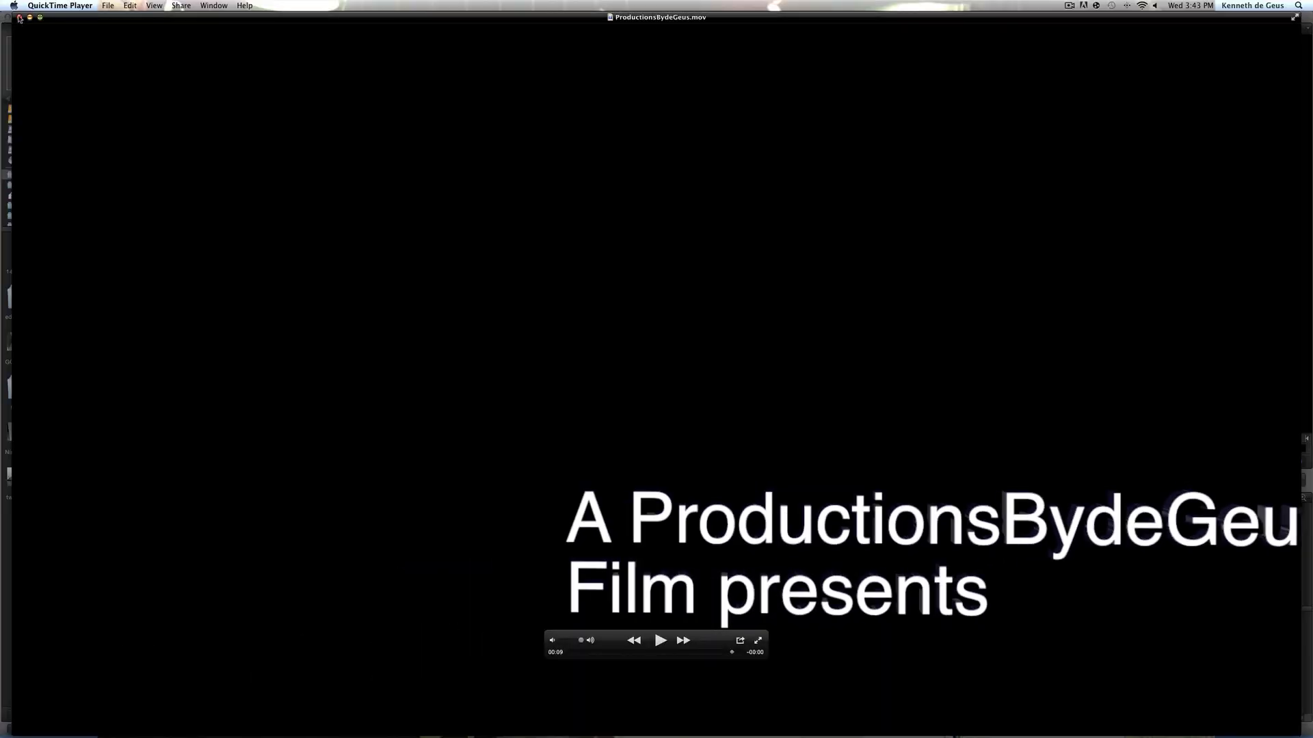
- Close the QuickTime title movie, return to Motion, and preview Motion tracking test.mov in the File Browser
left_click(19, 17)
left_click(306, 141)
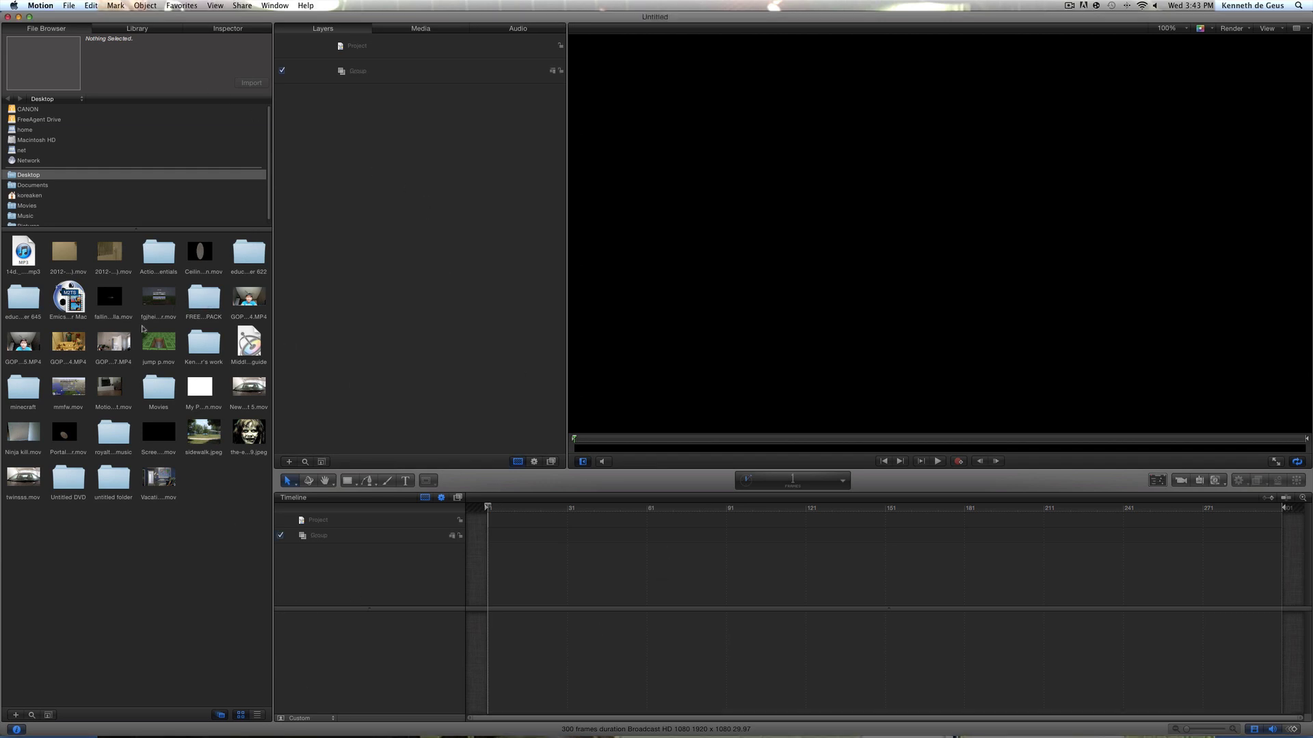
double_click(109, 387)
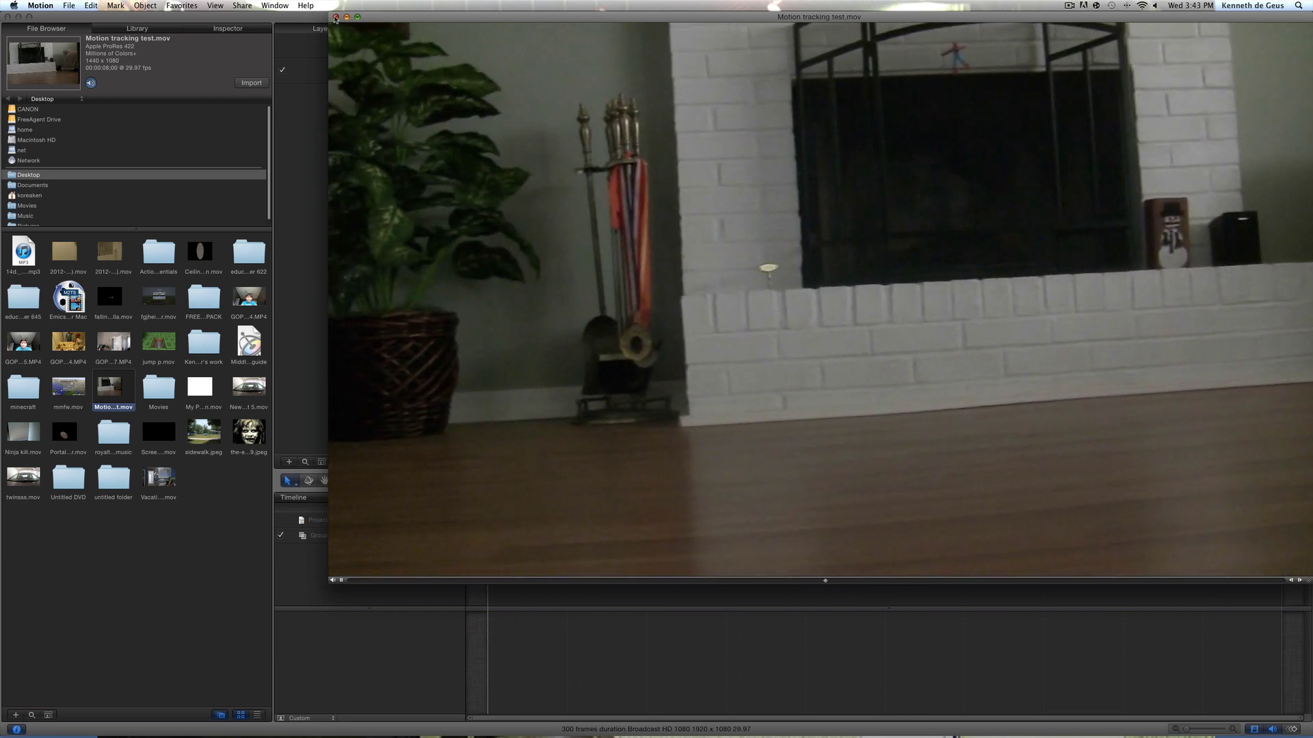
left_click(335, 16)
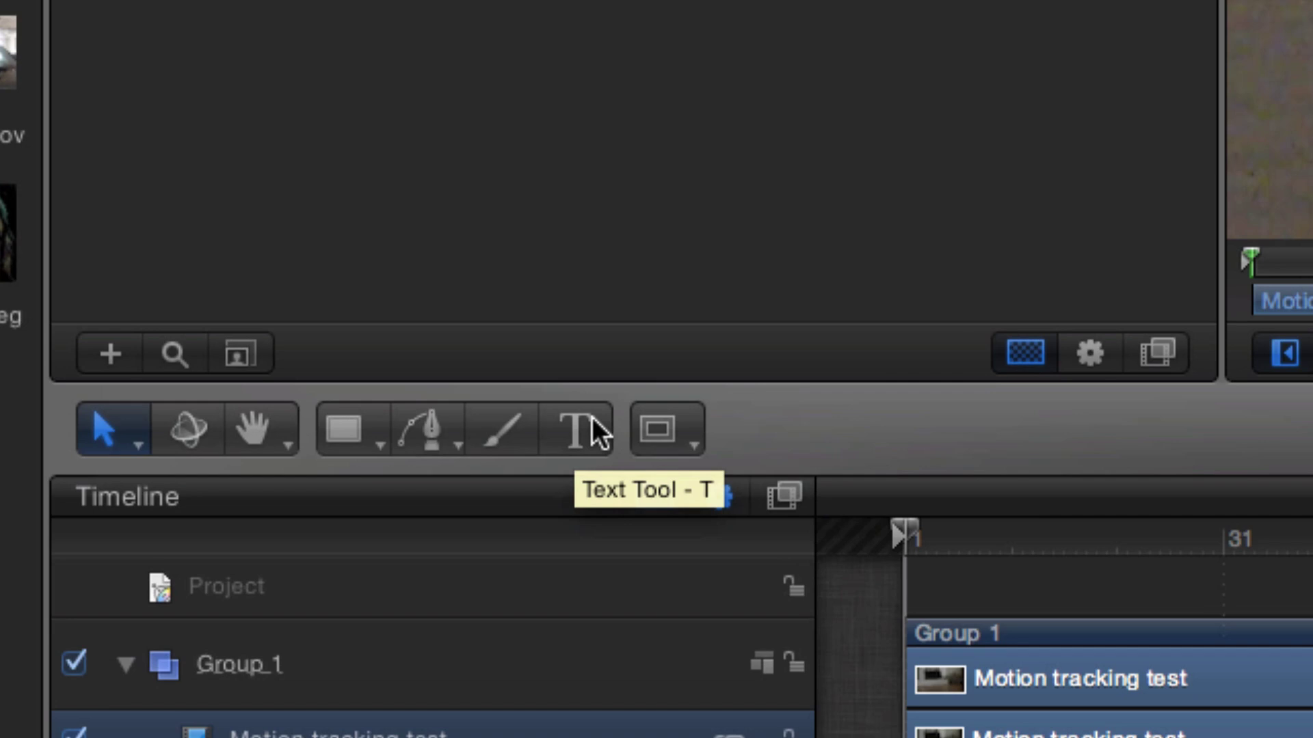
- Add a text layer reading 'ProductionsBydeGeus' and drag it left and down over the clip
left_click(582, 422)
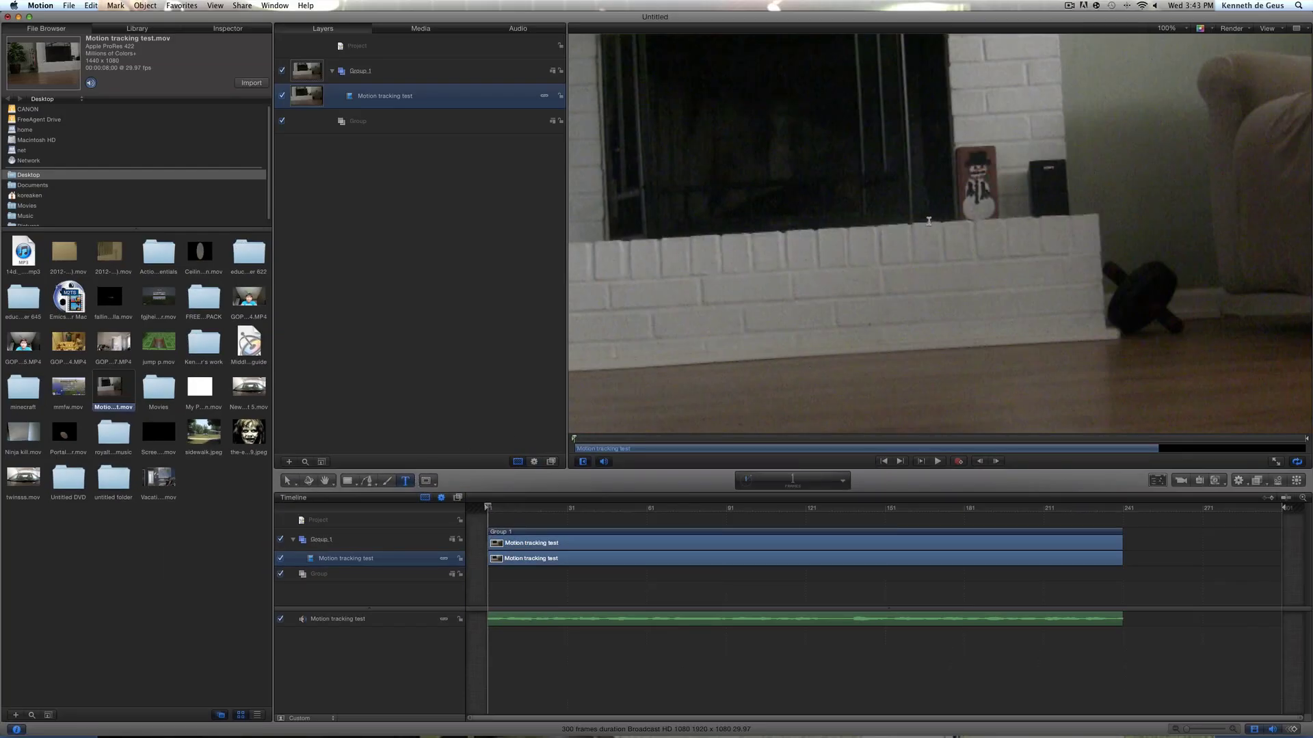
left_click(926, 219)
type("P")
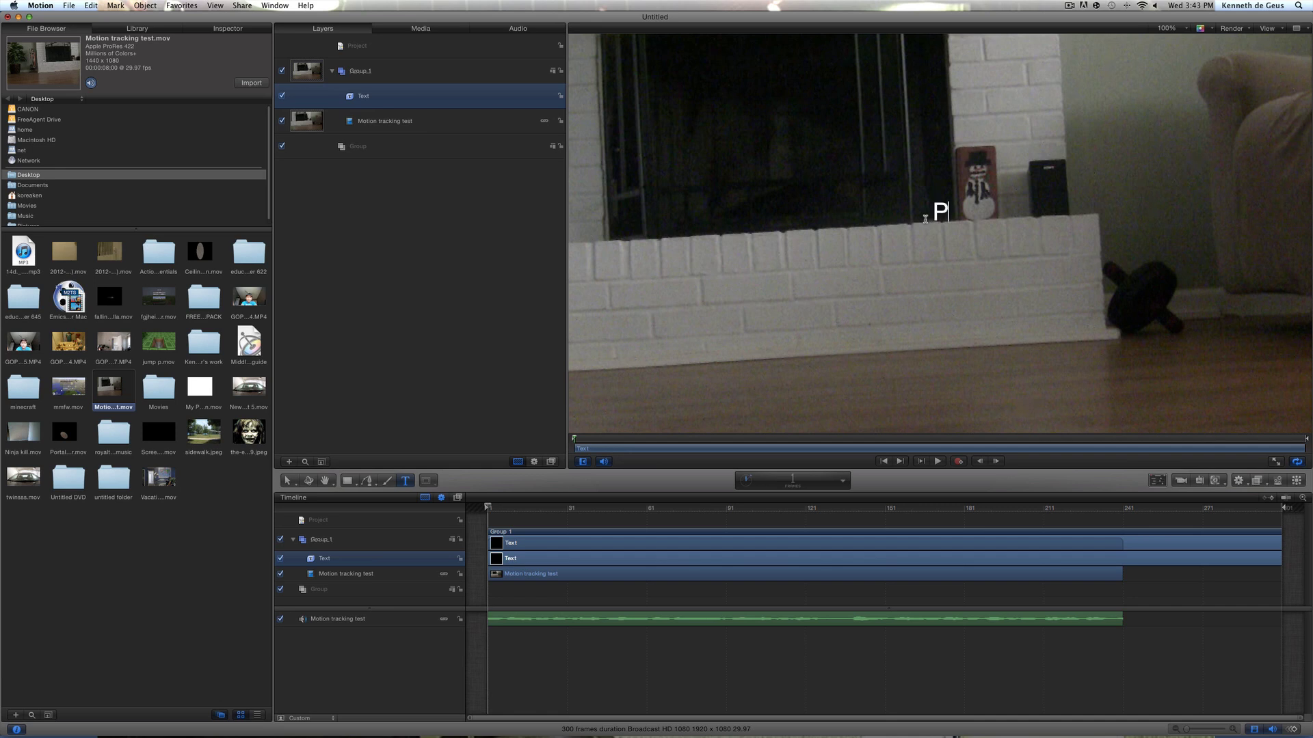
type("roductiosn")
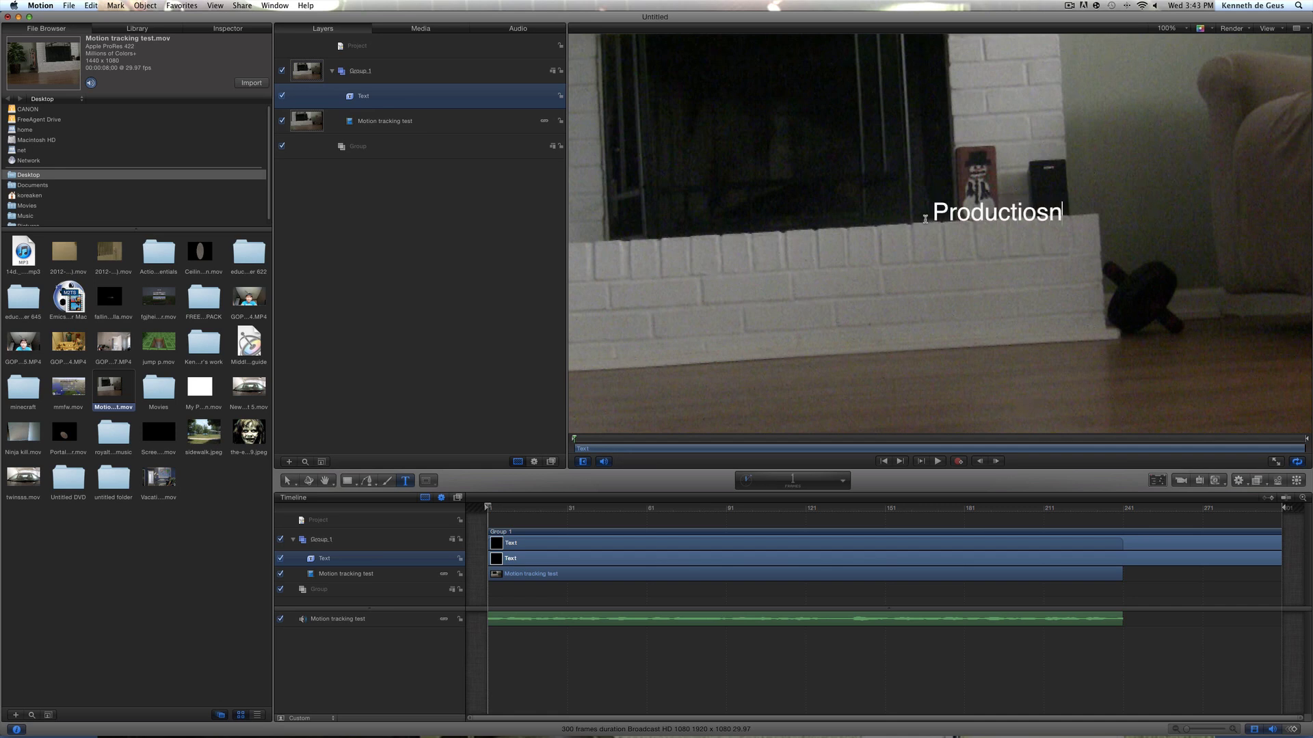
key("BackSpace")
key("BackSpace")
type("nsBYdeGeus")
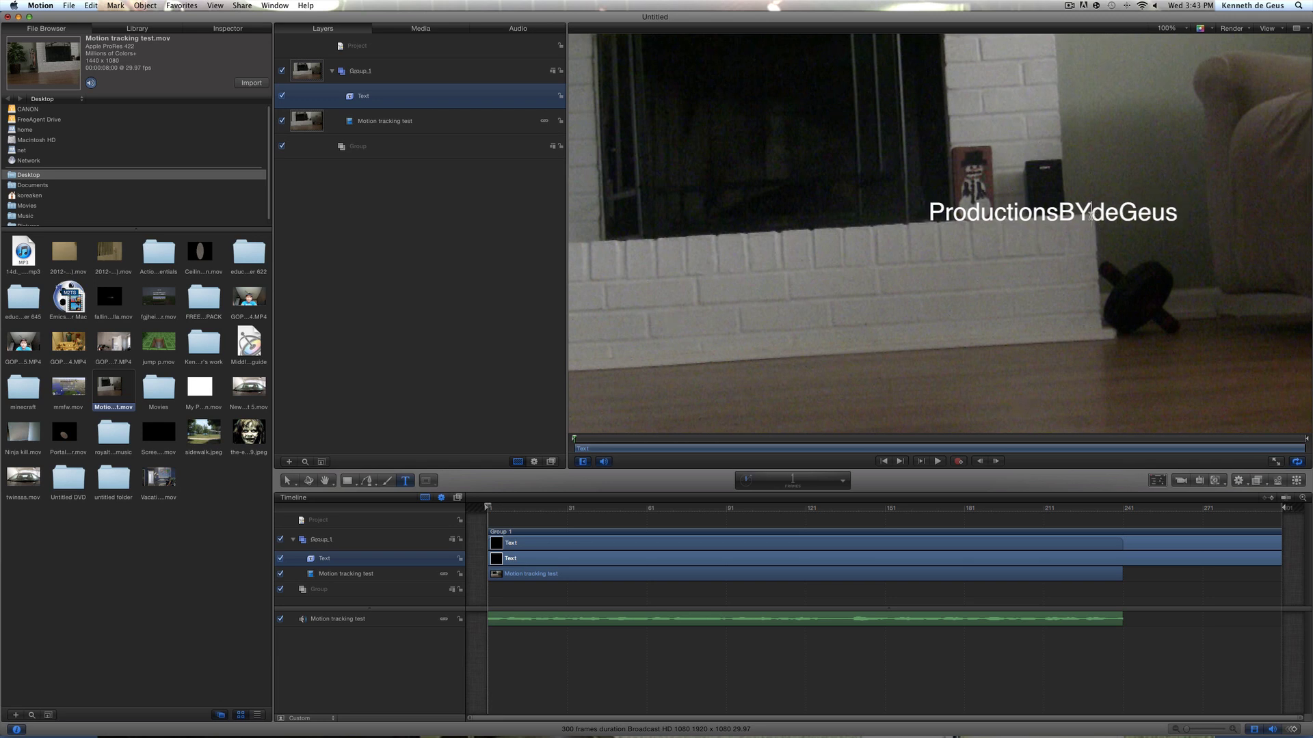
left_click(1091, 216)
key("BackSpace")
type("y")
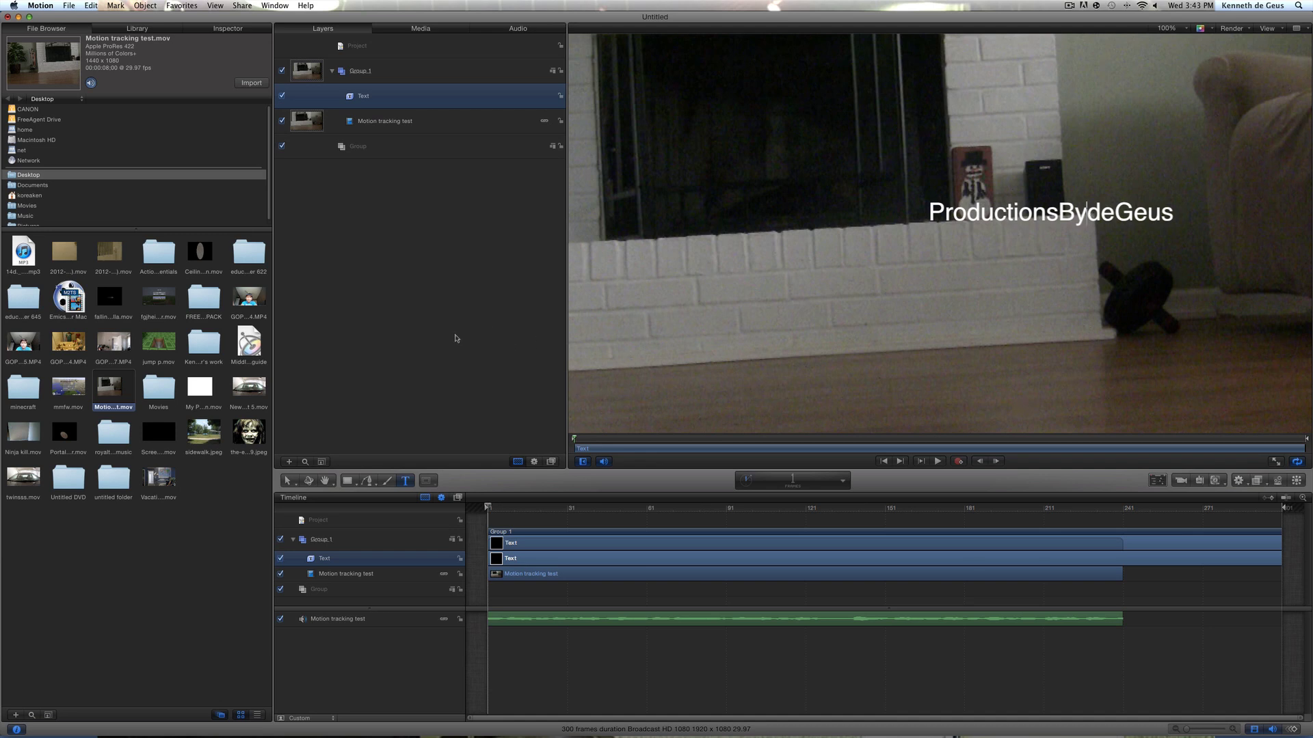
left_click(456, 338)
left_click(951, 213)
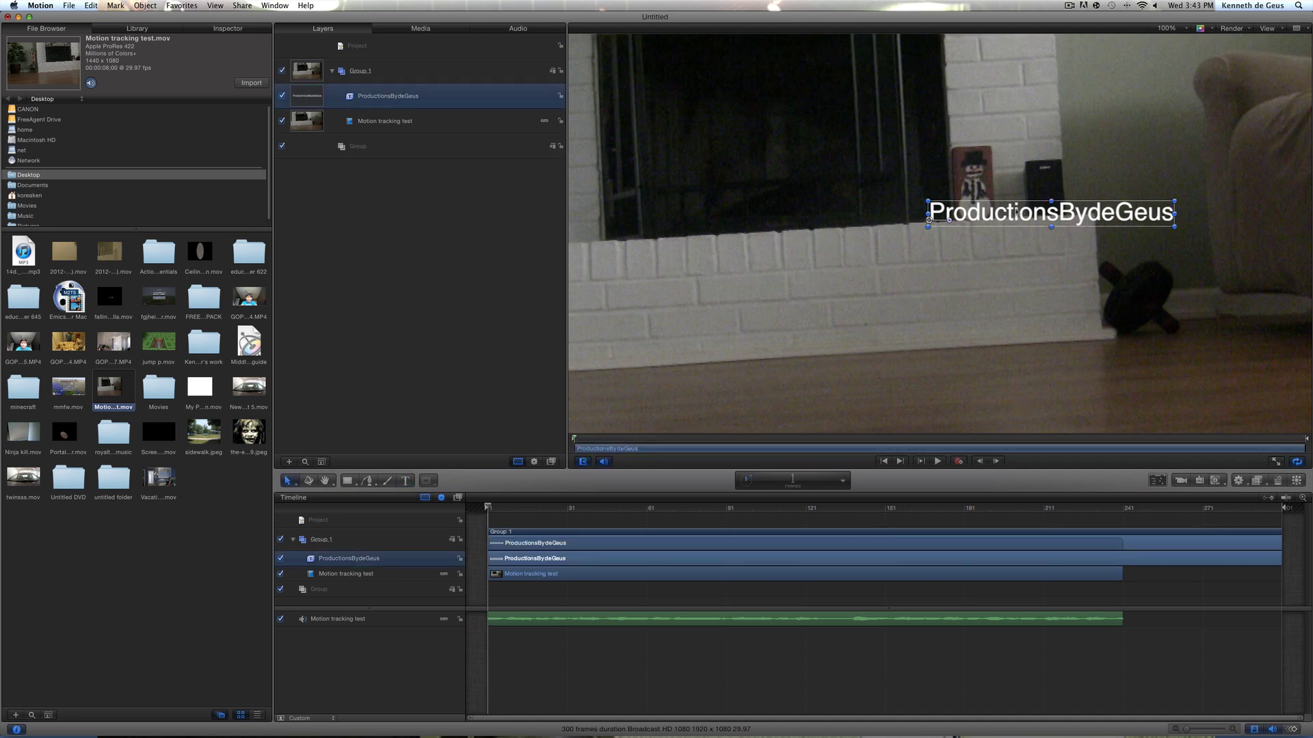
left_click_drag(1026, 212, 978, 226)
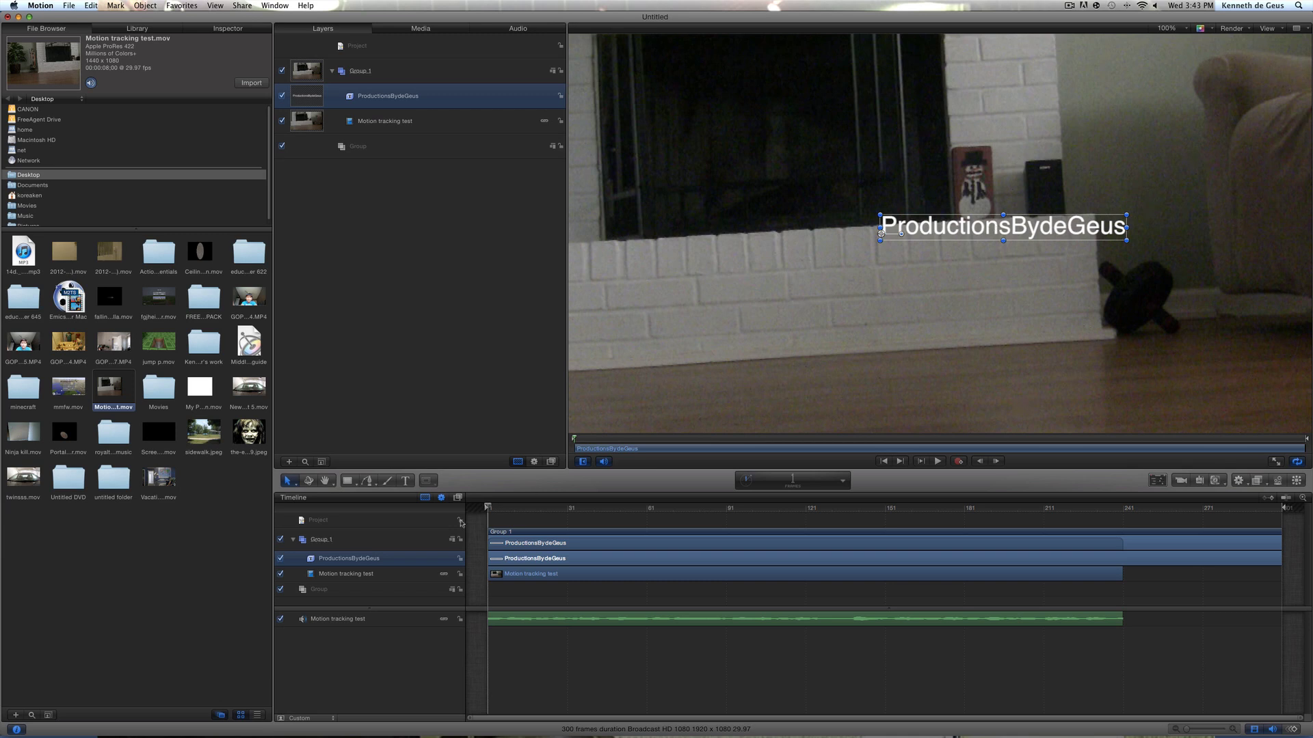
- Set the title's text size to 92 and shift it left so the whole word fits along the ledge
left_click(230, 28)
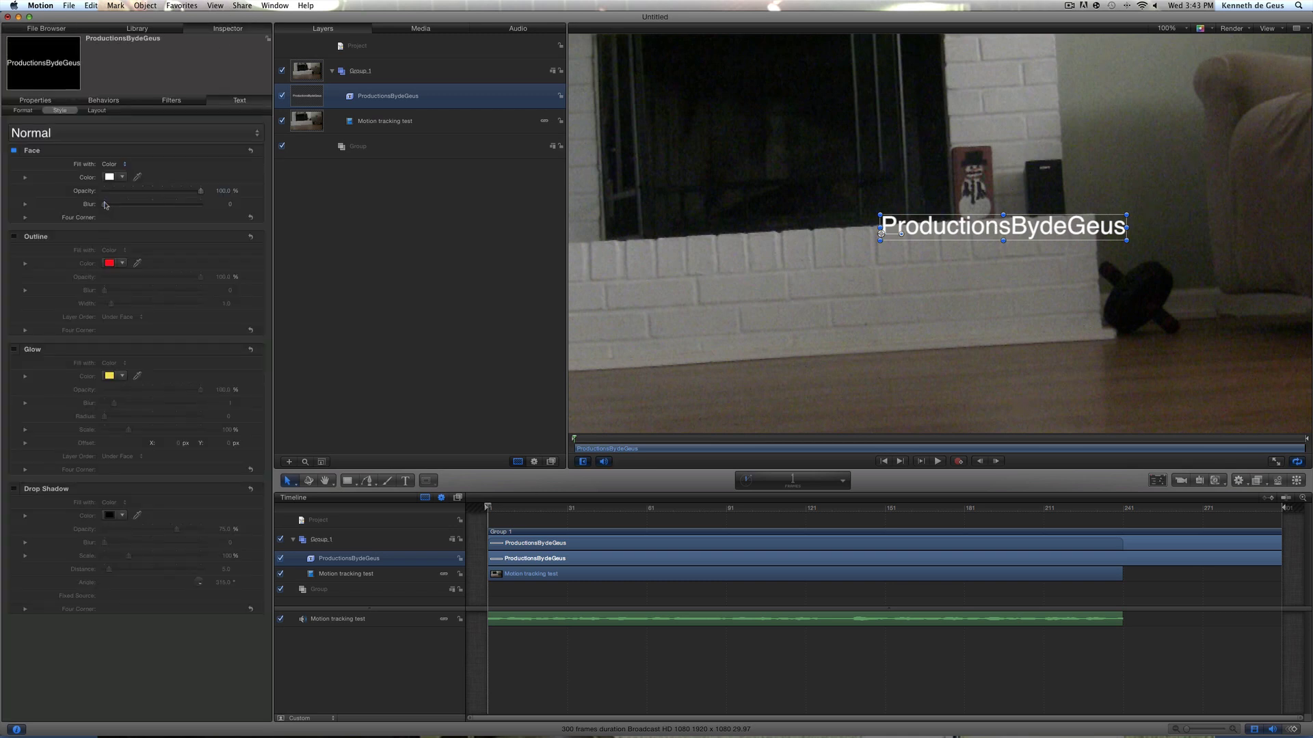
left_click(24, 110)
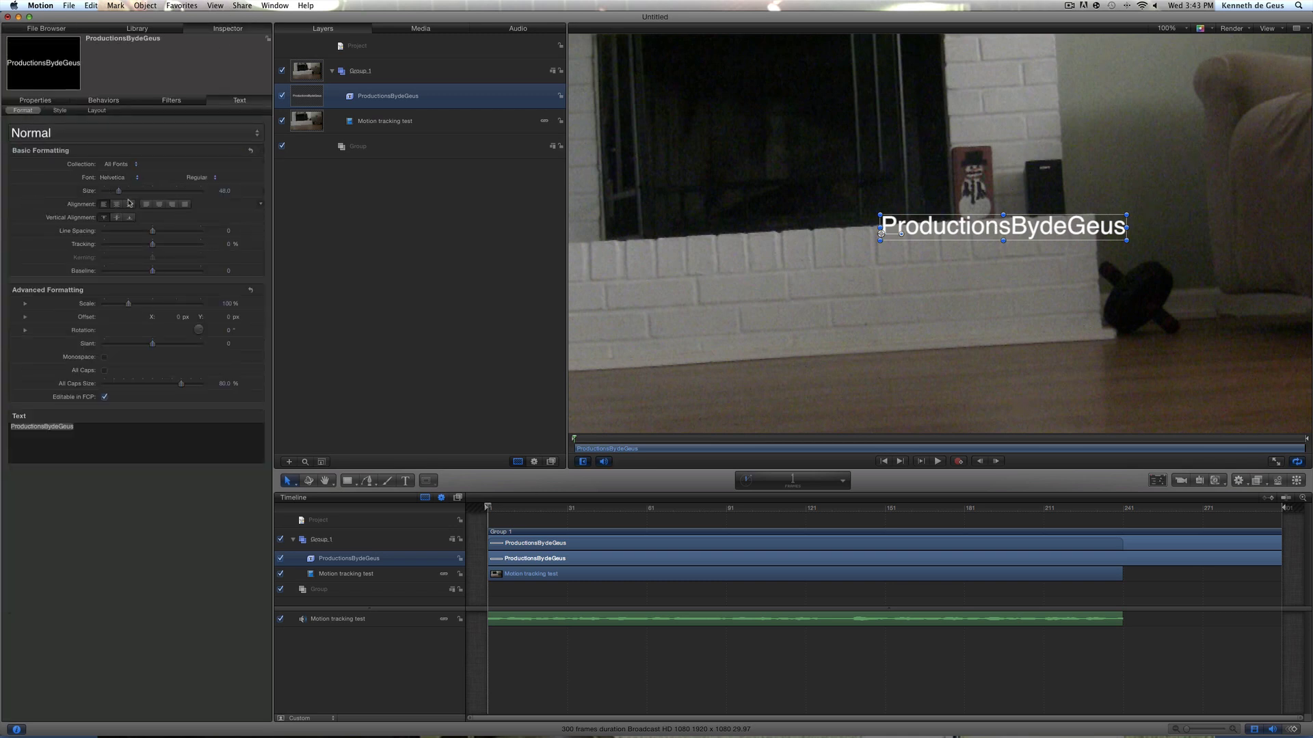
left_click_drag(118, 194, 134, 193)
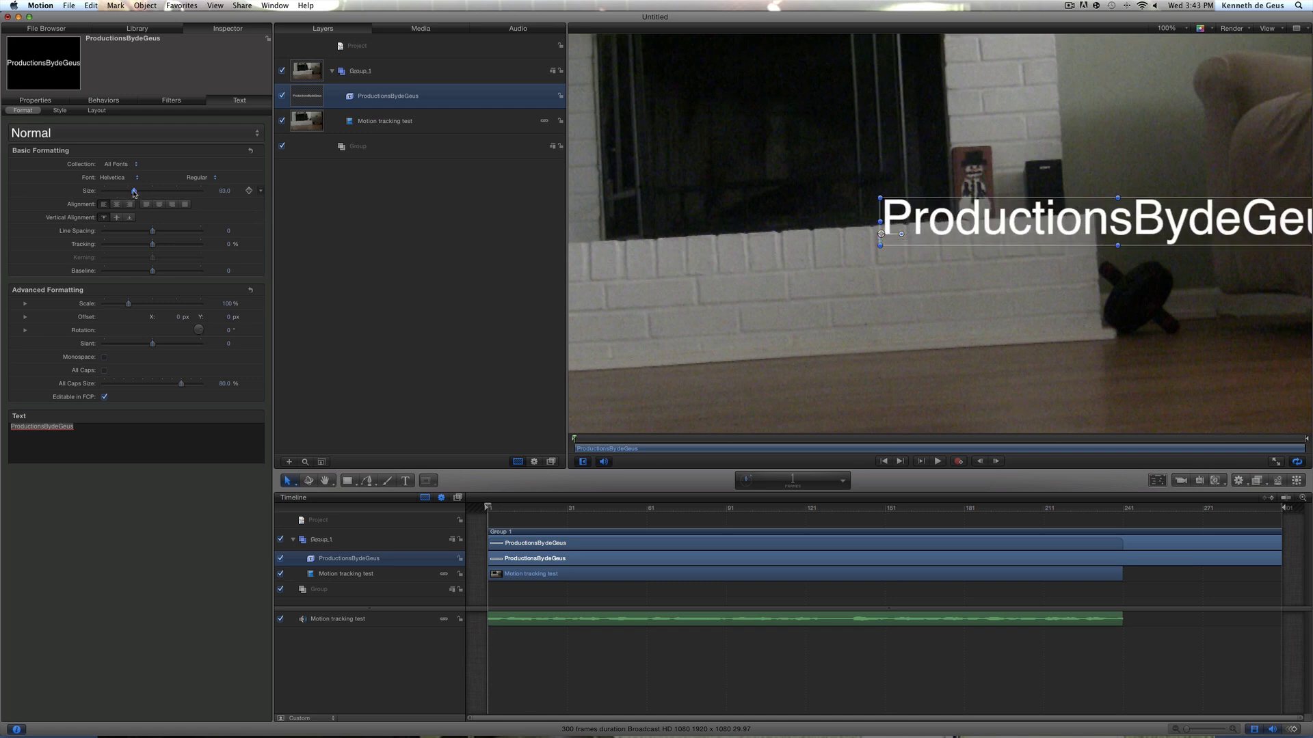
left_click_drag(1003, 222, 843, 293)
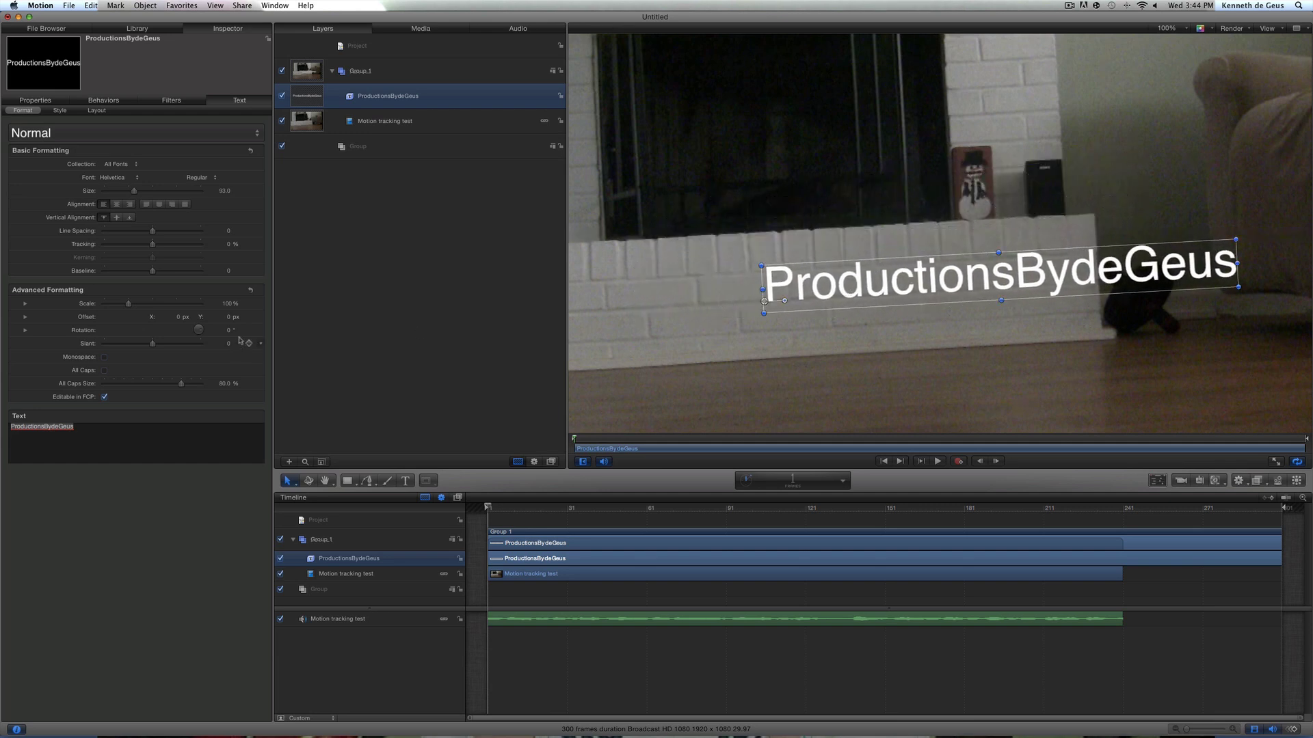
left_click_drag(137, 189, 134, 193)
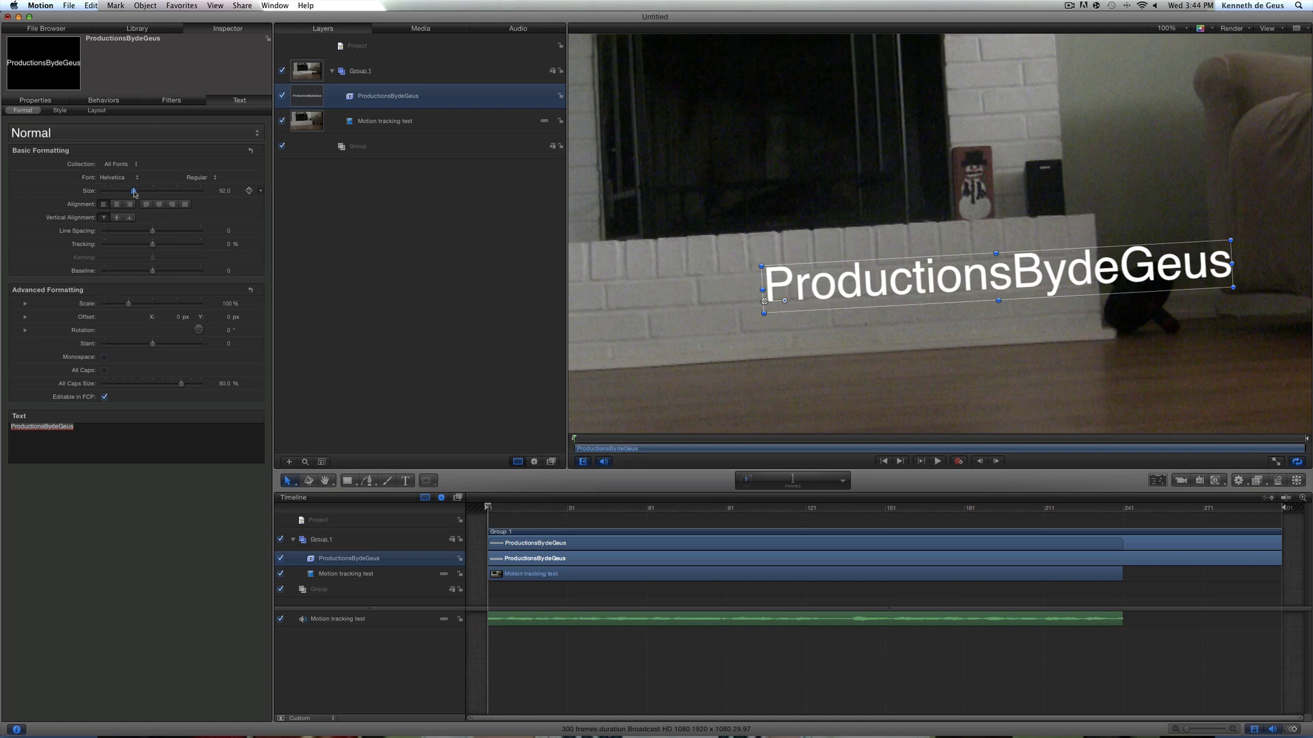
- Give the title a black outline with blur 10 and width 7
left_click(59, 110)
left_click(14, 237)
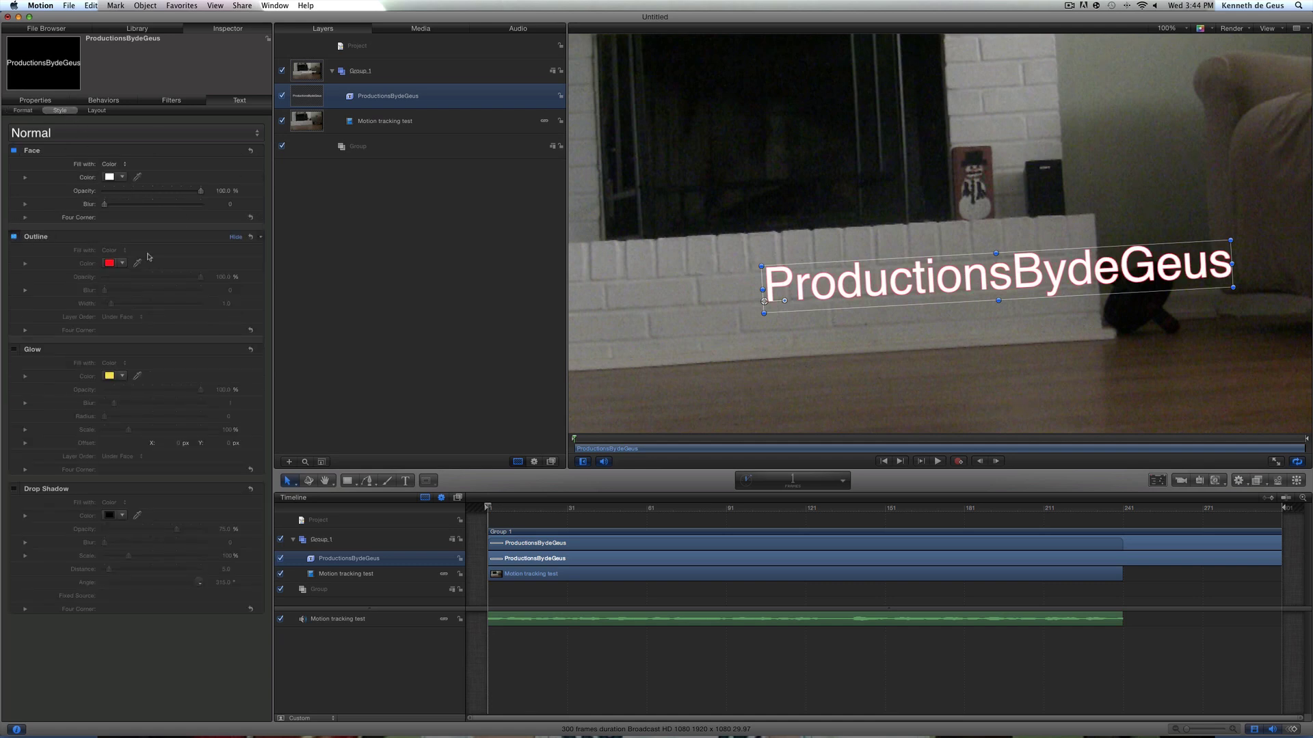
left_click(122, 263)
left_click(200, 301)
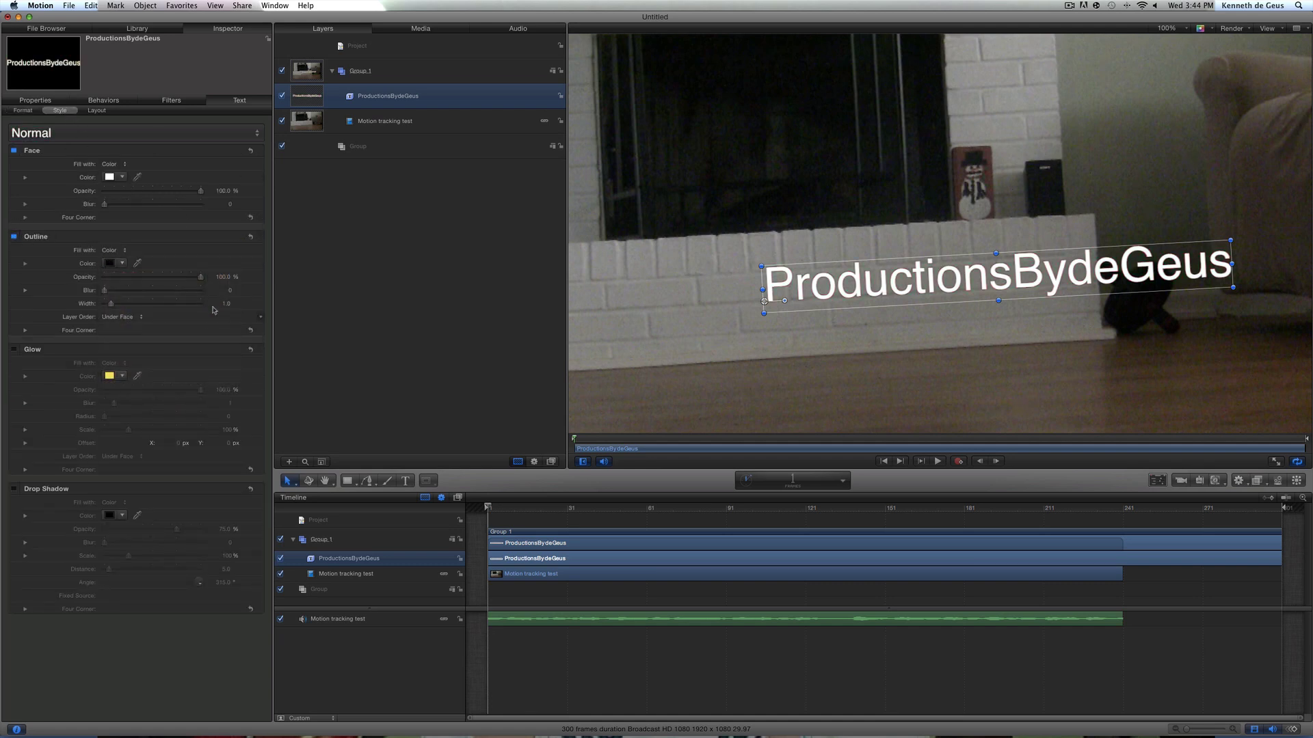
left_click_drag(104, 290, 130, 290)
left_click_drag(266, 311, 271, 311)
left_click_drag(110, 303, 152, 309)
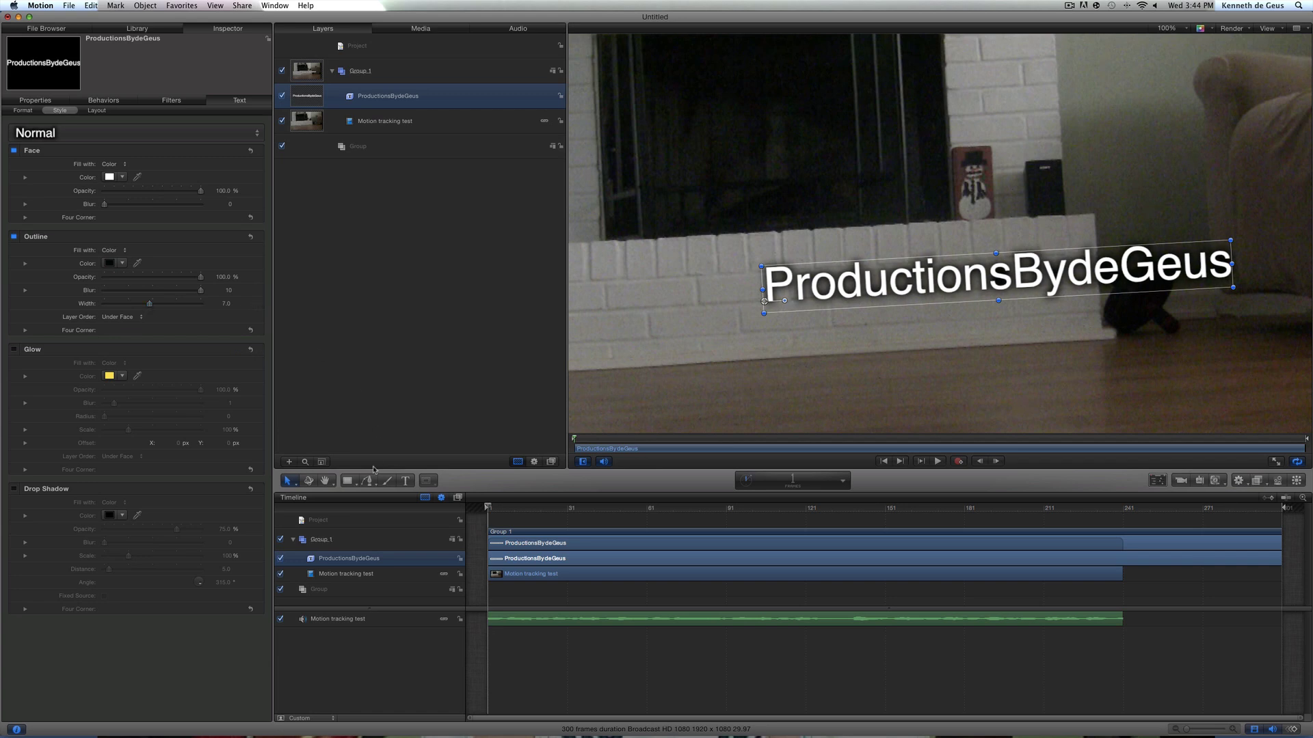
- Add a drop shadow at distance 18 and nudge the title slightly along the ledge
left_click(13, 489)
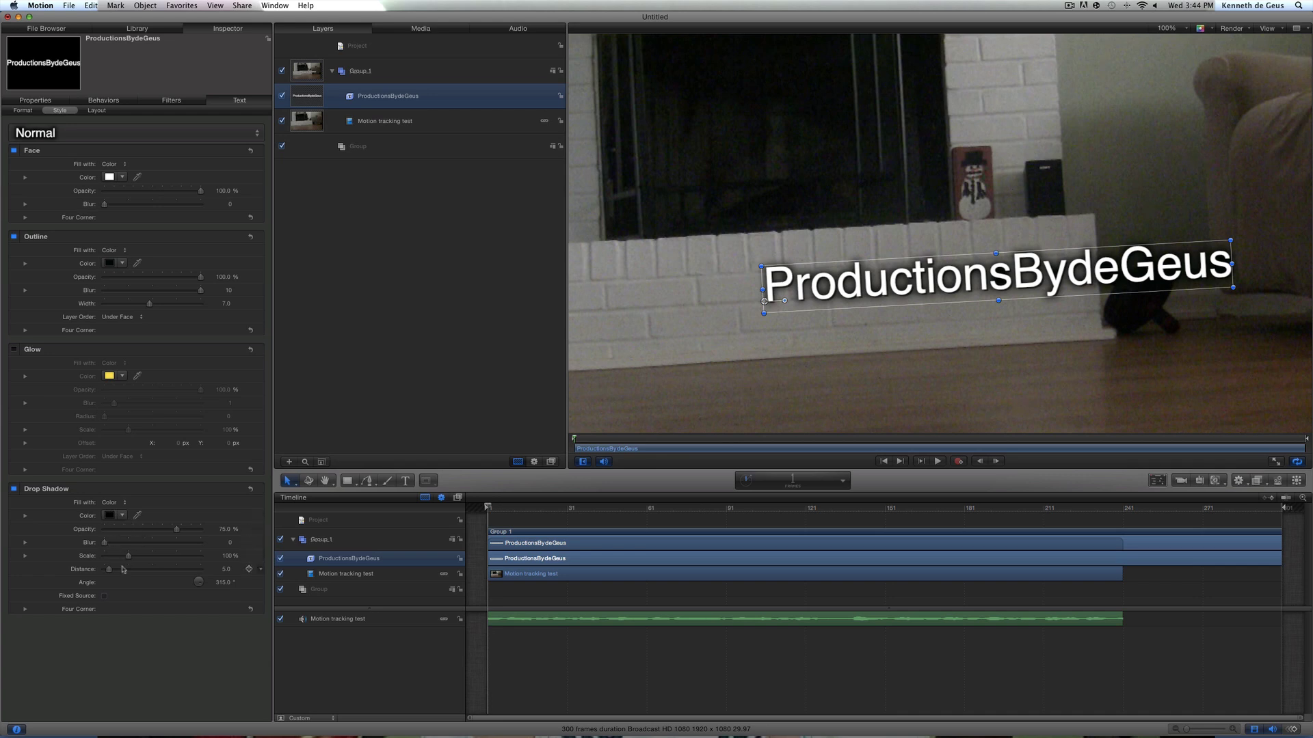
left_click_drag(110, 571, 124, 573)
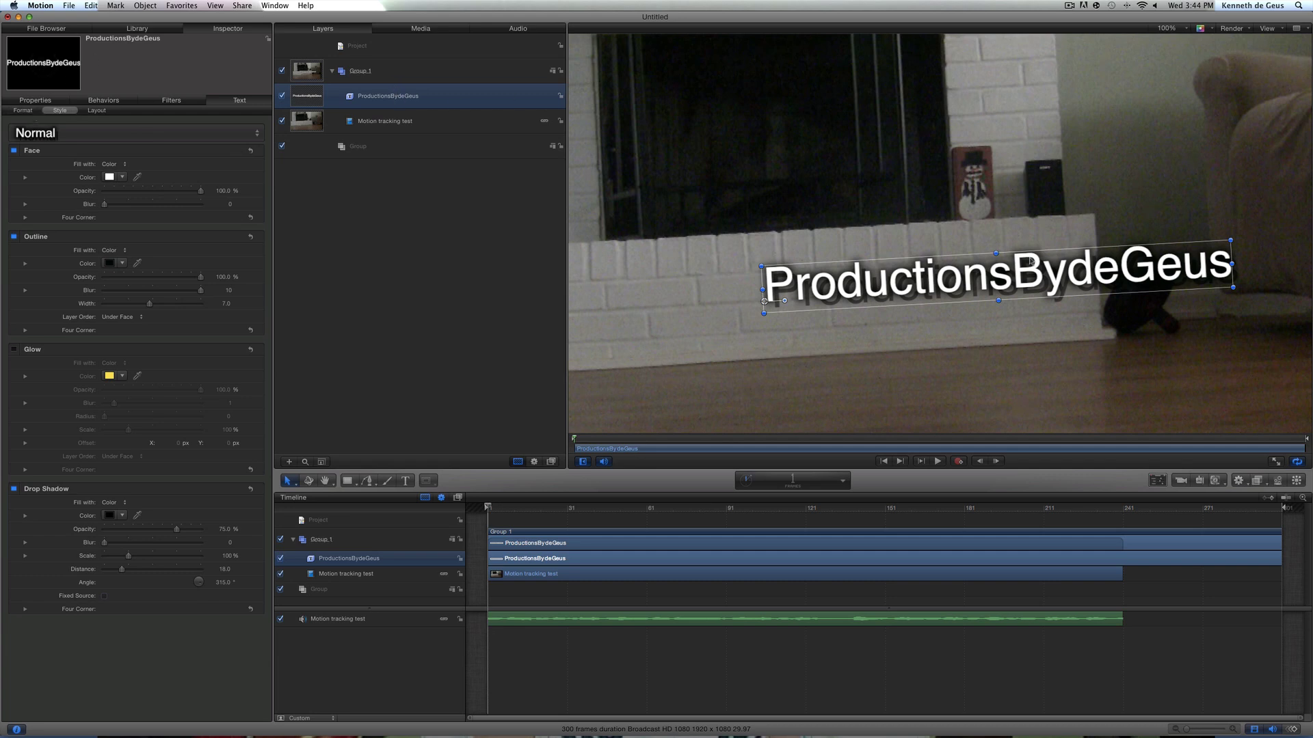
mouse_move(1002, 273)
left_mouse_down()
mouse_move(989, 277)
mouse_move(1027, 256)
mouse_move(1008, 255)
left_mouse_up()
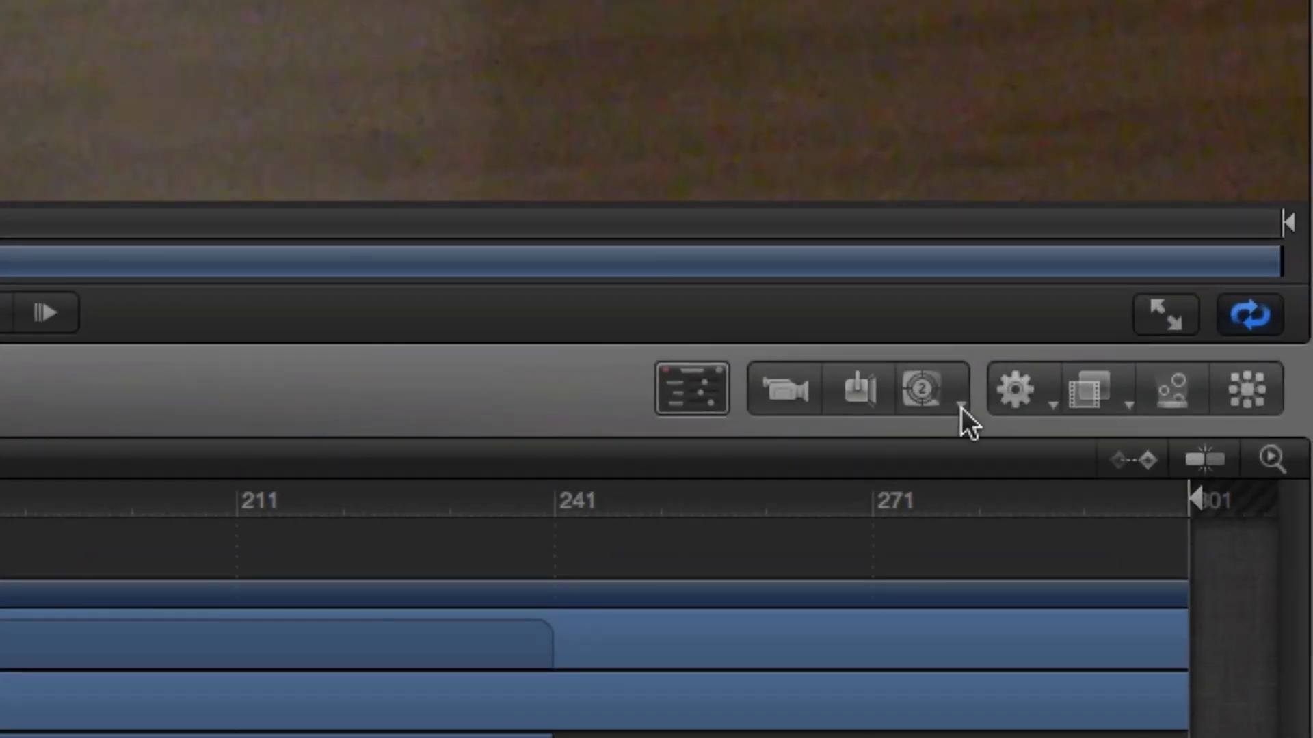
- Add a Motion Tracking Match Move behavior to the ProductionsBydeGeus text, sourced from the tracking clip
left_click(1032, 389)
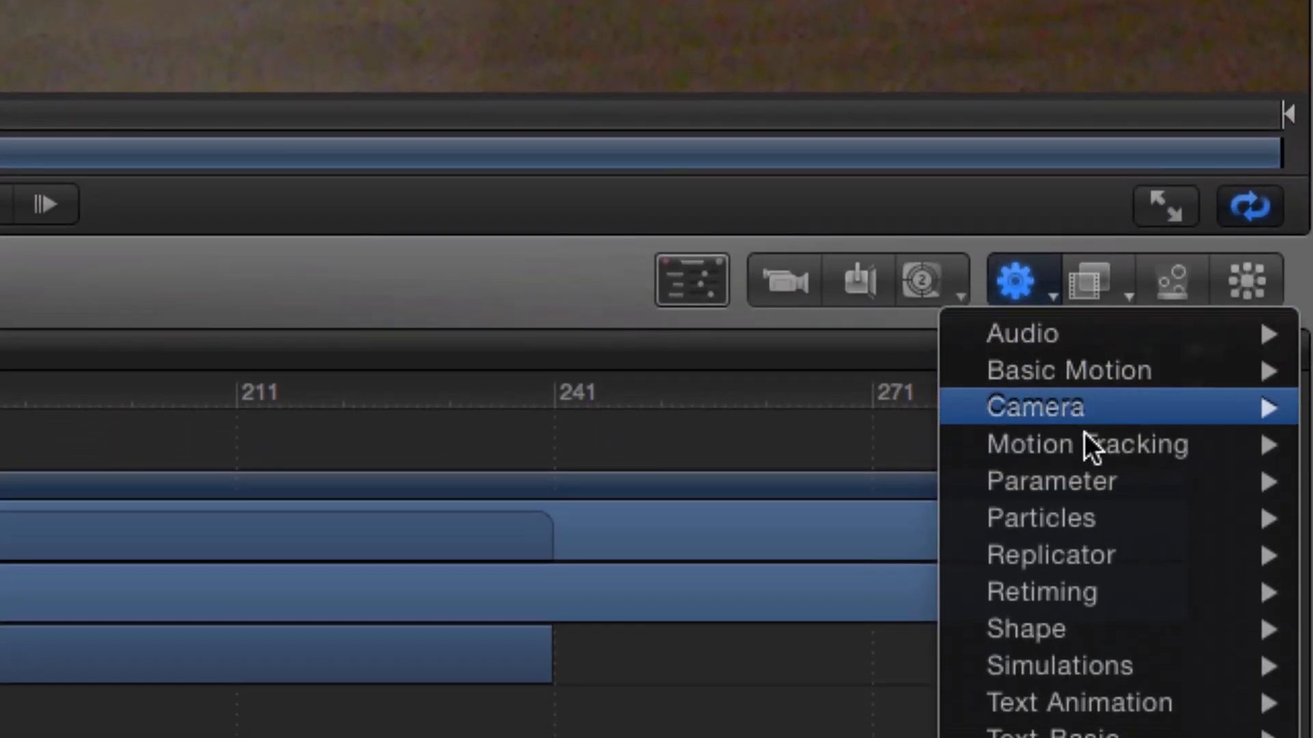
mouse_move(1087, 553)
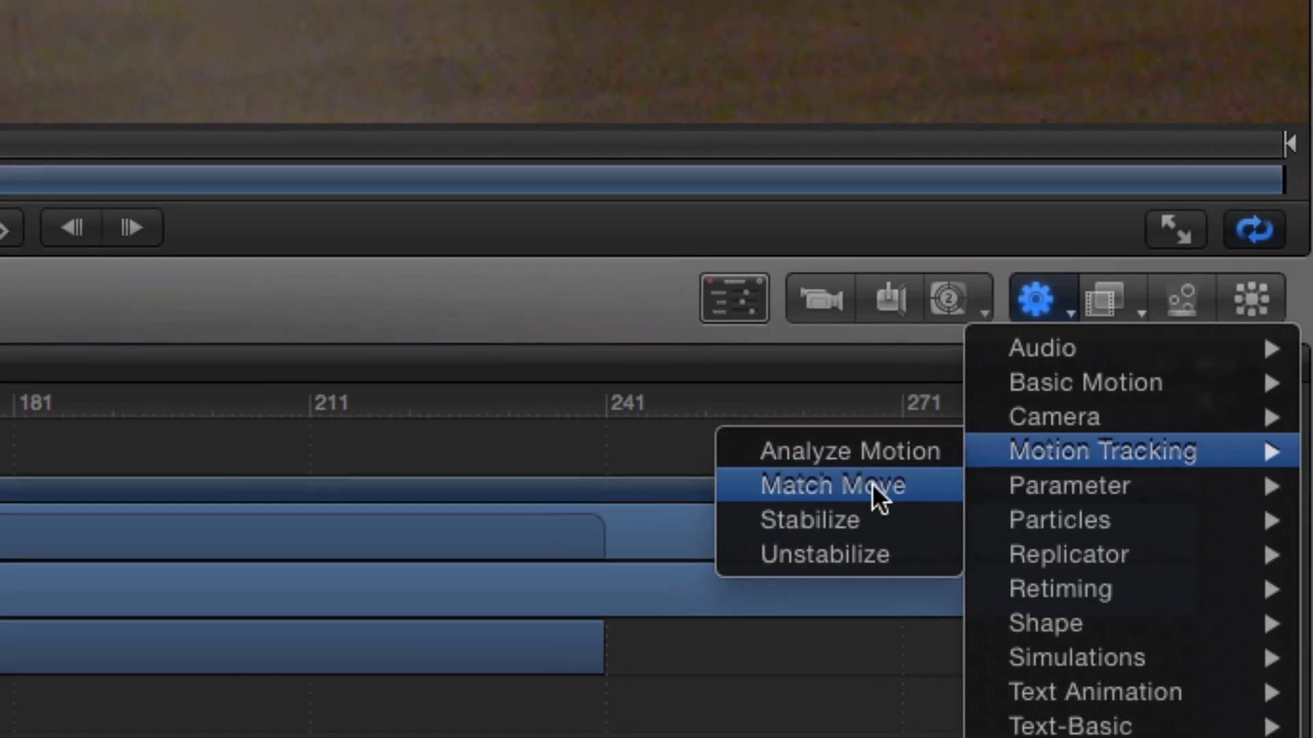
left_click(831, 481)
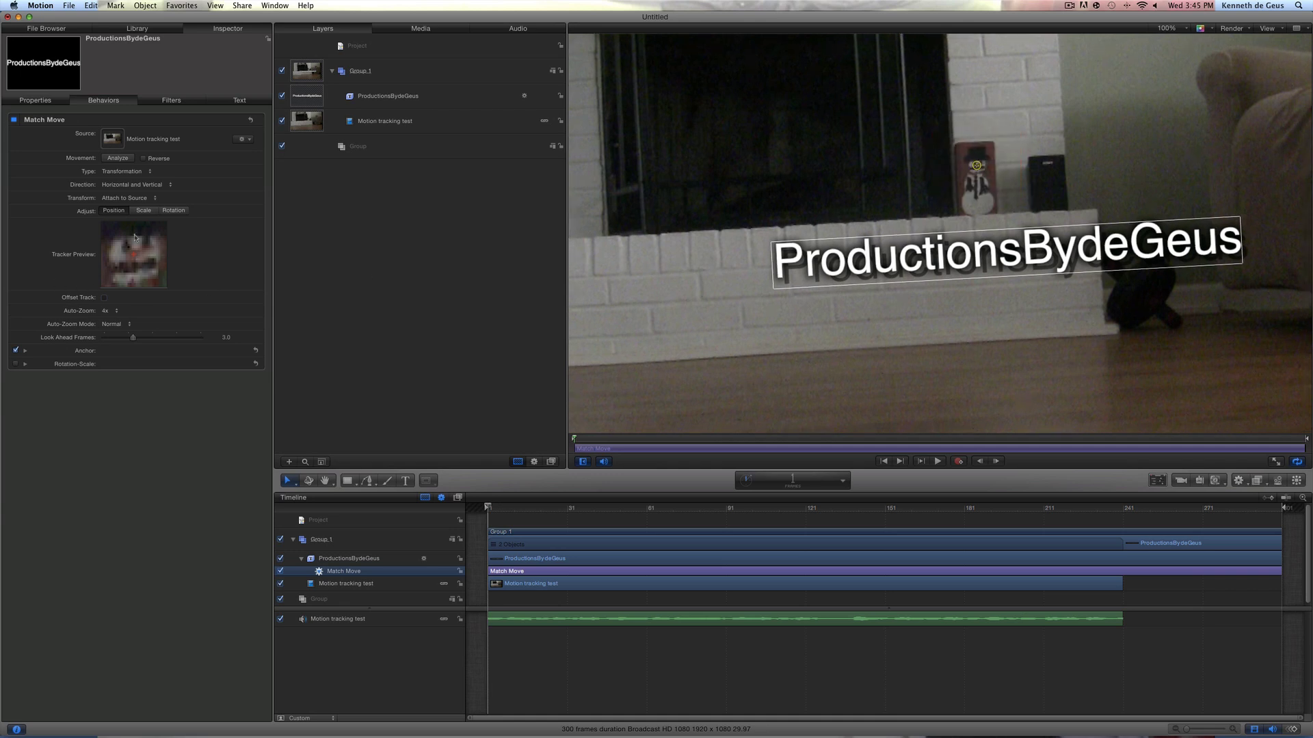
- Analyse the clip's motion, play back the tracked title, then stop and return to frame 1
left_click(118, 160)
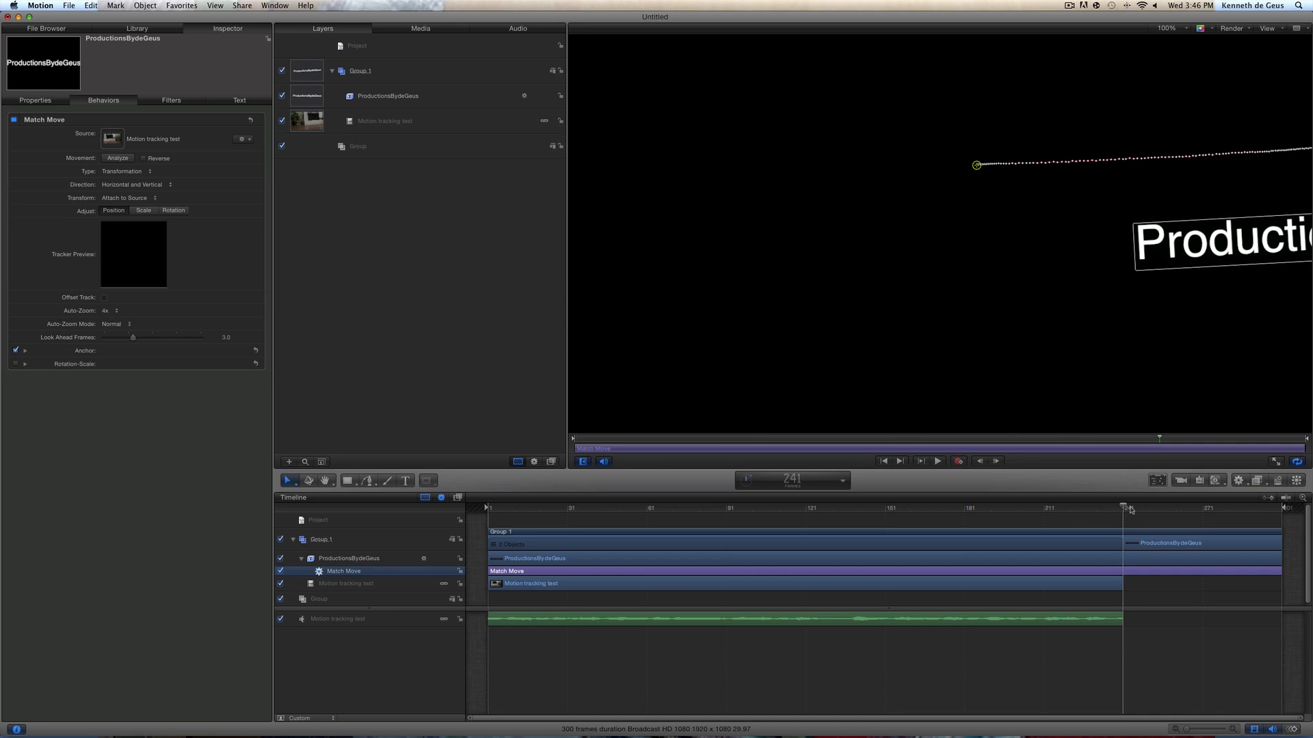
left_click_drag(1125, 509, 475, 512)
key("space")
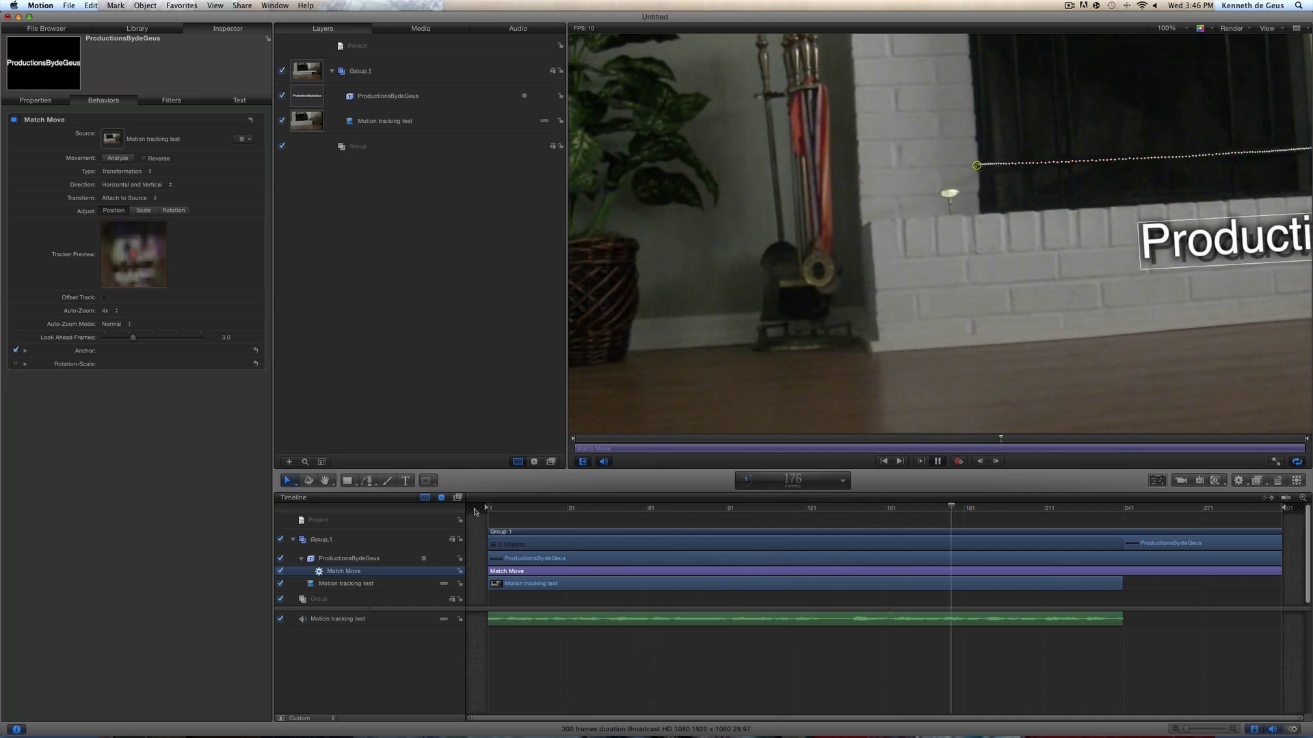
left_click(1096, 508)
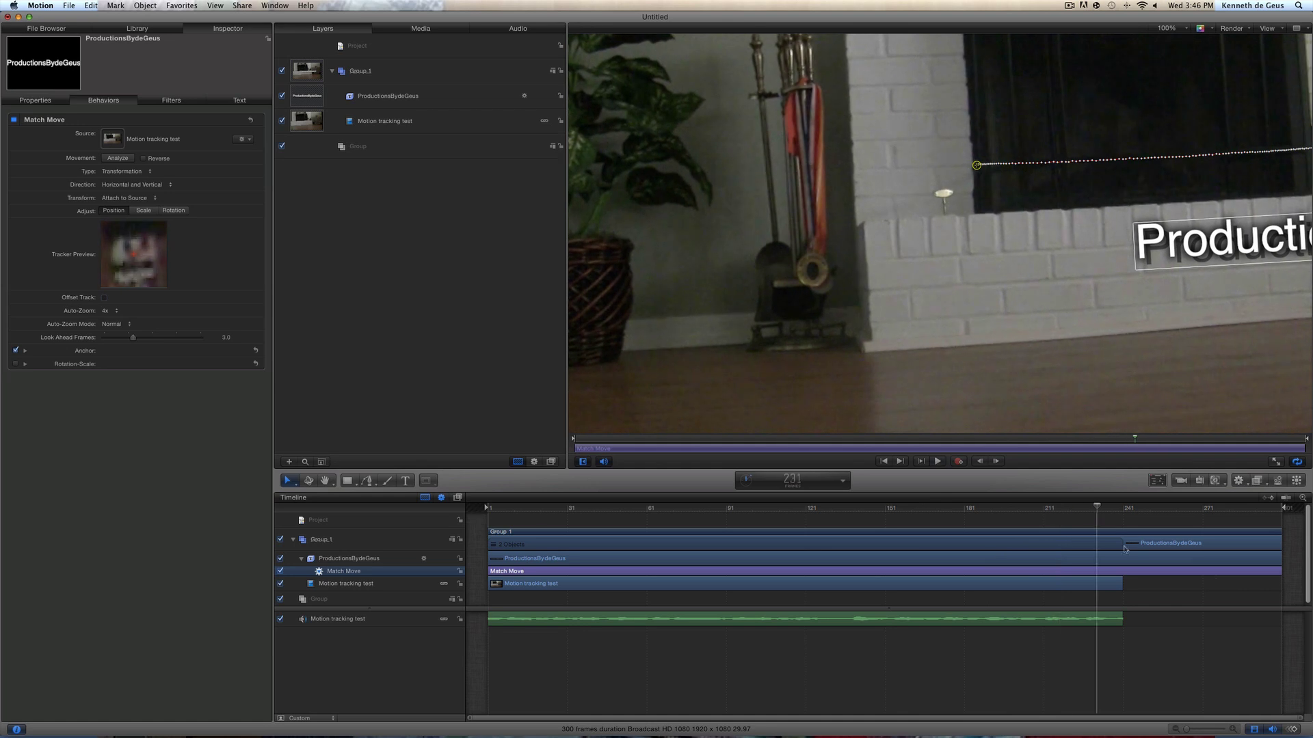
left_click_drag(1097, 508, 470, 498)
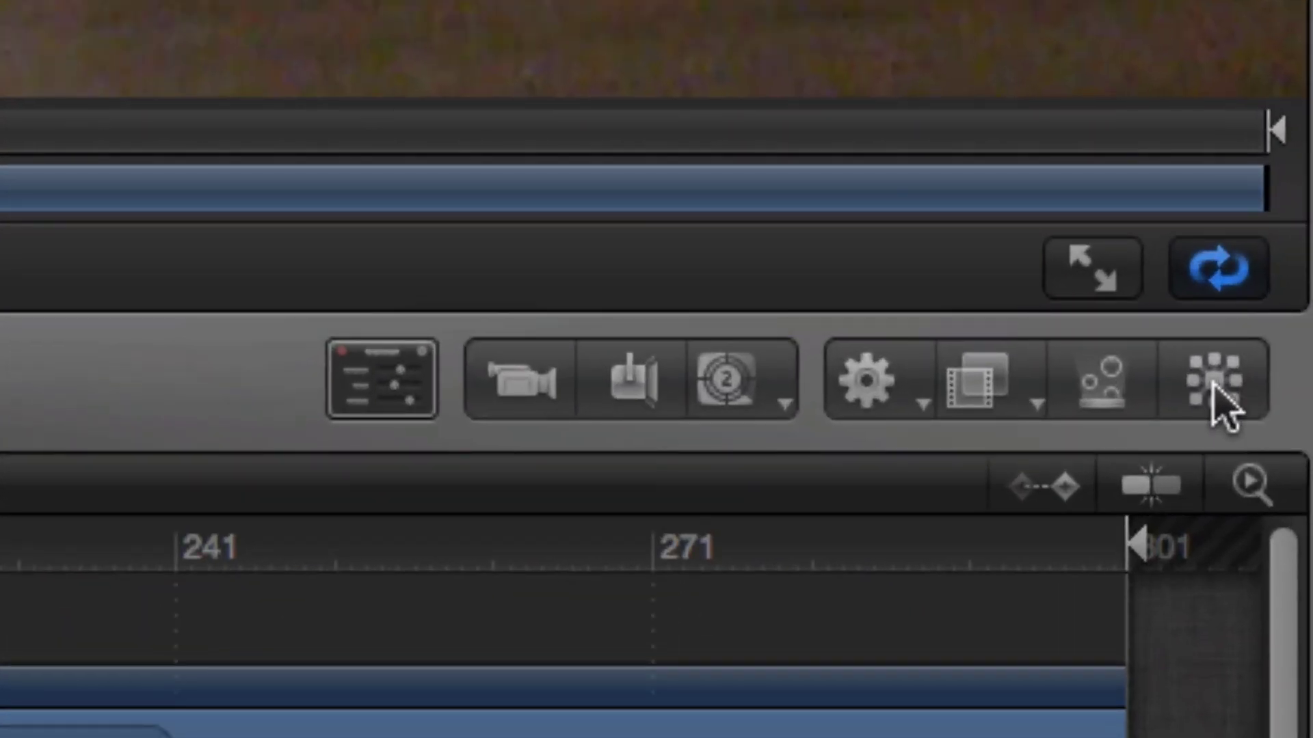
- Replicate the ProductionsBydeGeus text and reduce the Replicator to 1 column and 1 row
left_click(1214, 387)
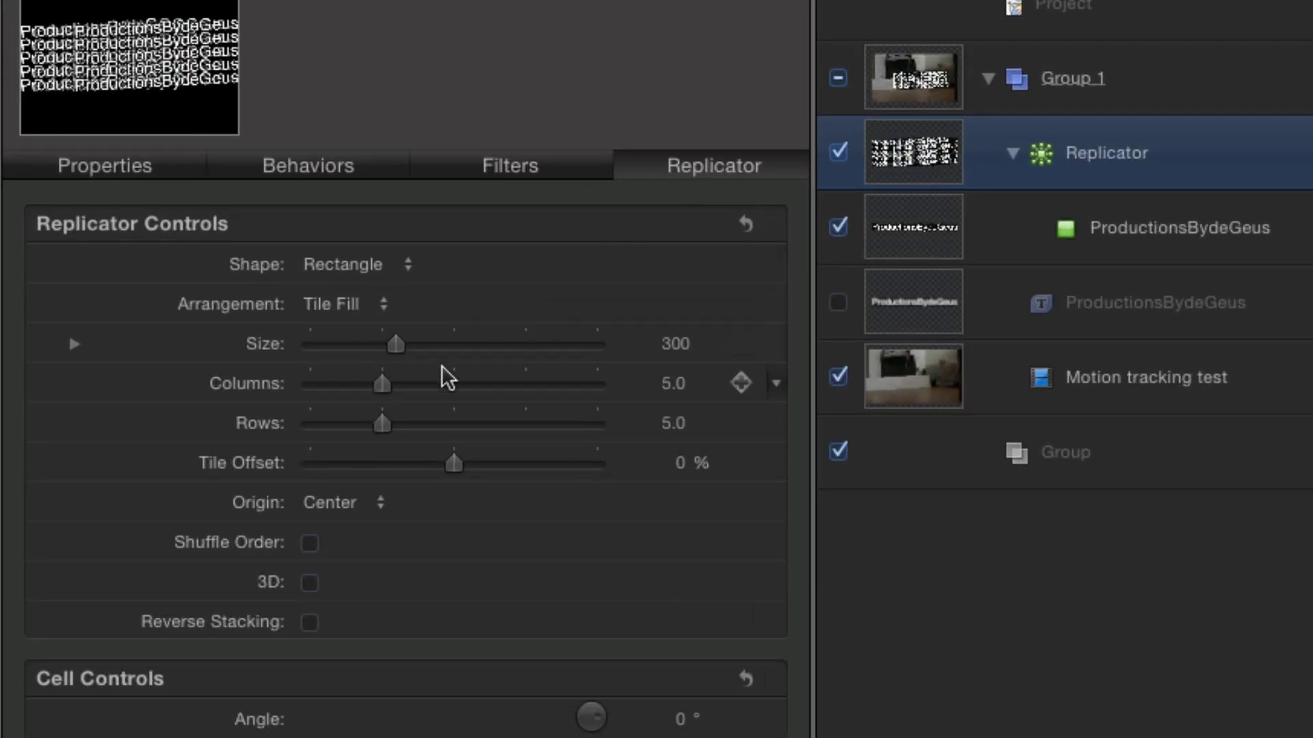
left_click_drag(380, 384, 314, 396)
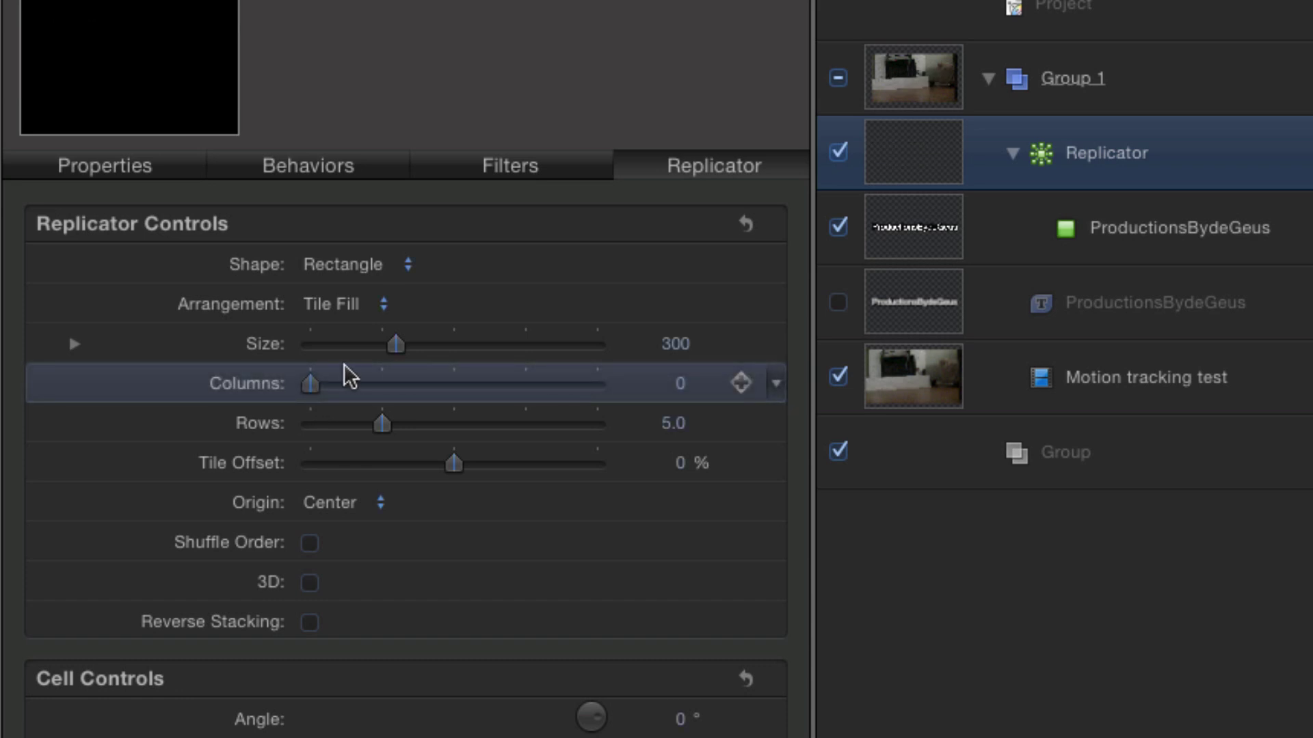
left_click_drag(308, 393, 323, 422)
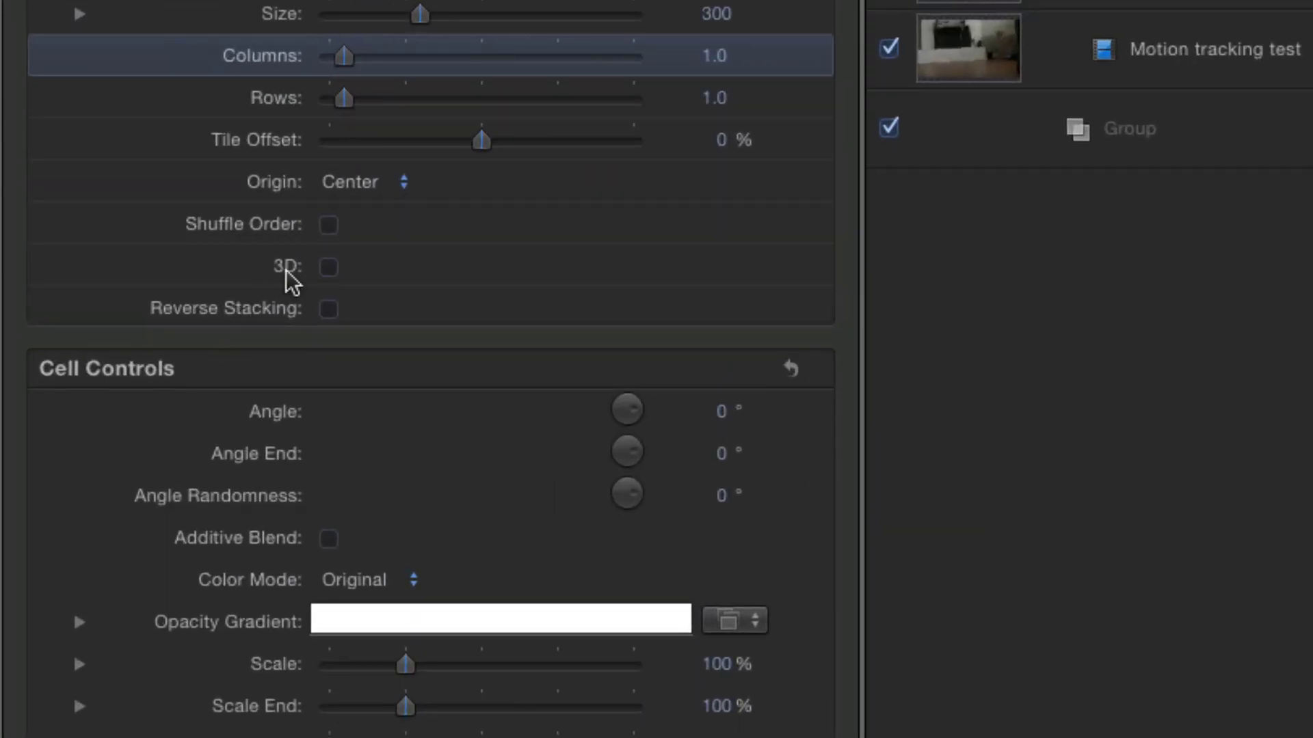
- Make the Replicator 3D and apply the Grayscale opacity gradient preset to its cells
left_click(329, 268)
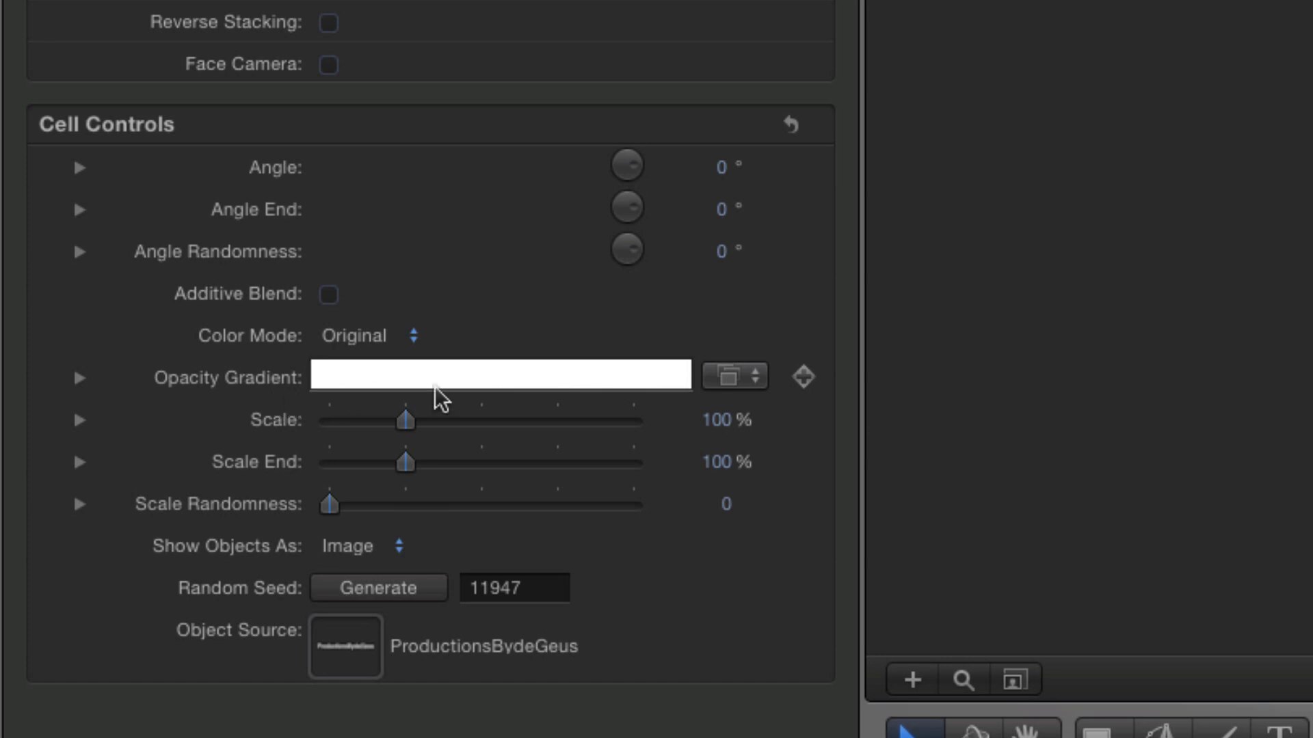
left_click(744, 378)
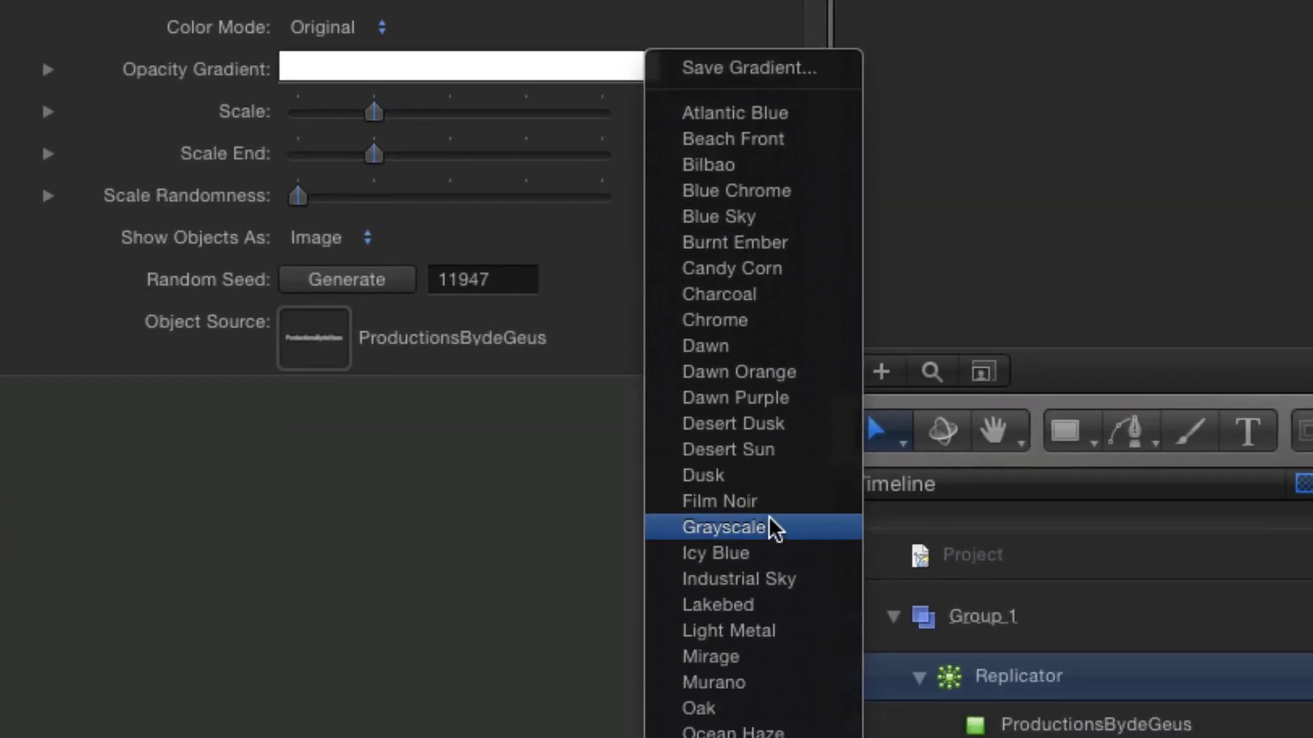
left_click(769, 527)
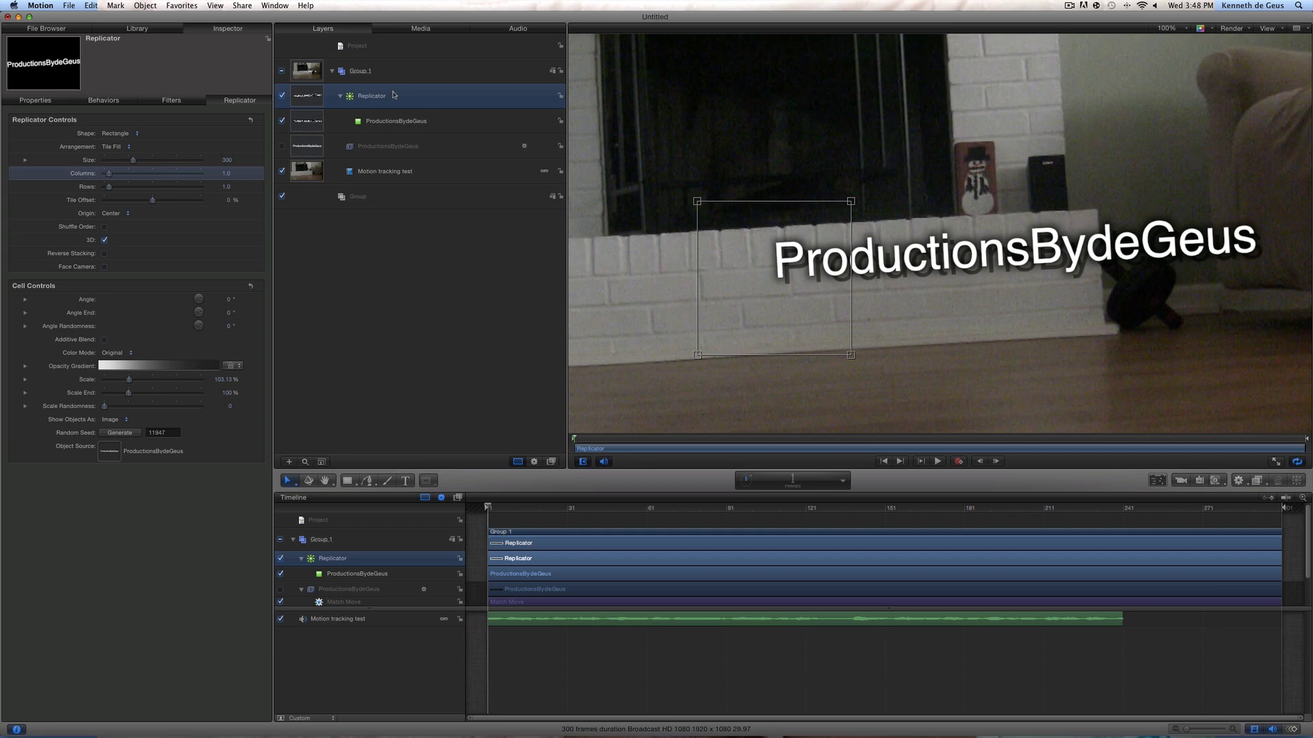
- Change the Replicator shape to Box and set its size to 33
left_click(118, 134)
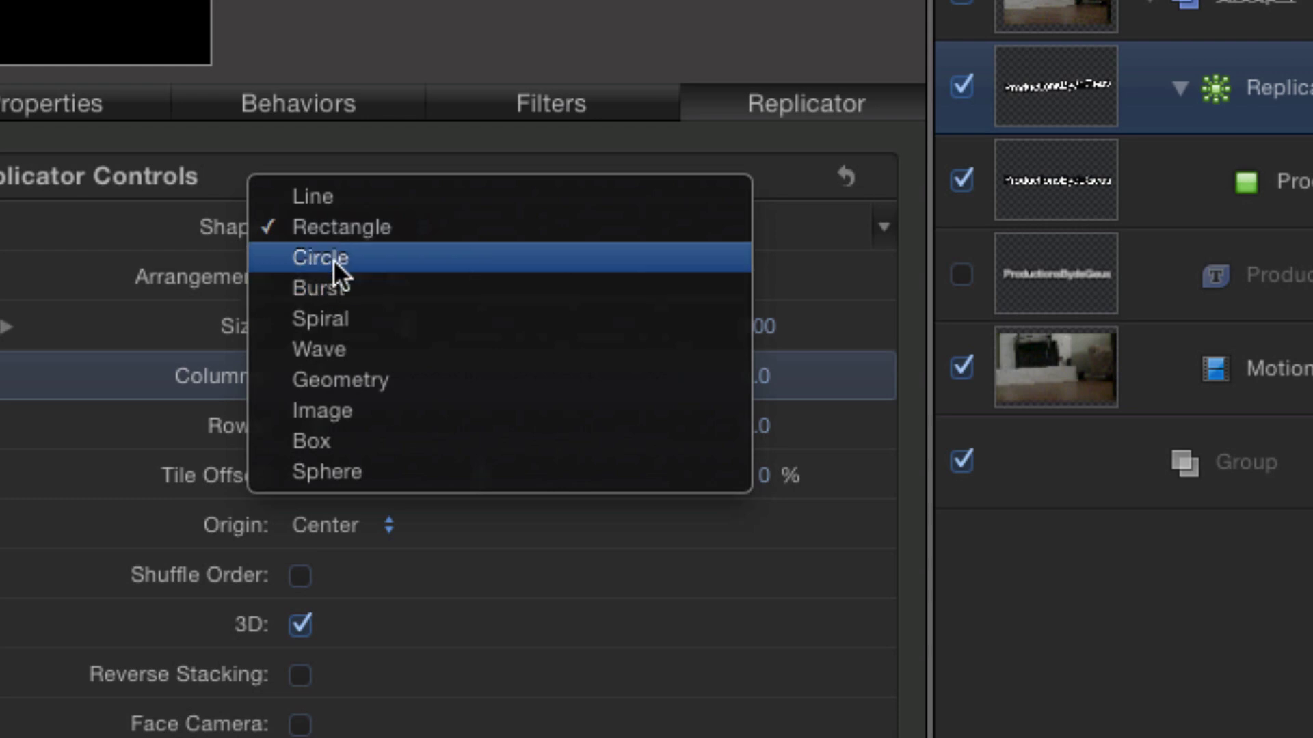
left_click(347, 438)
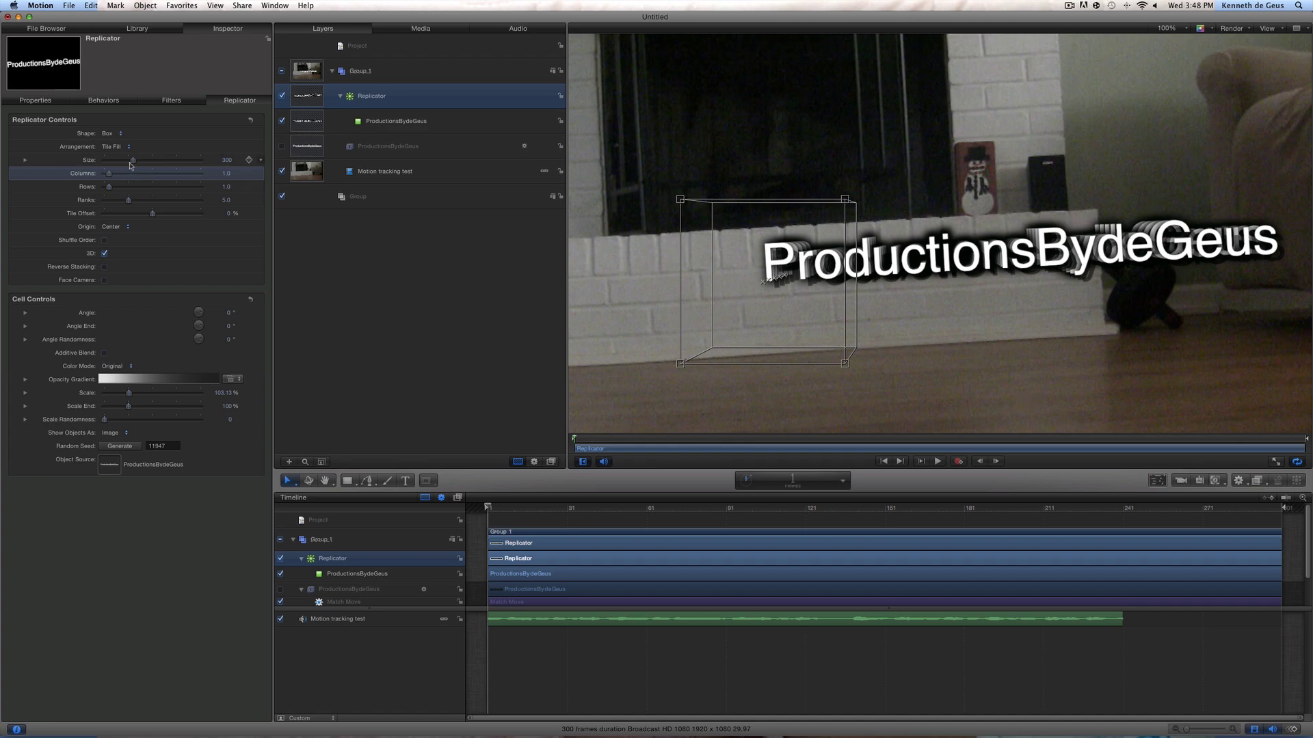
left_click_drag(135, 162, 110, 165)
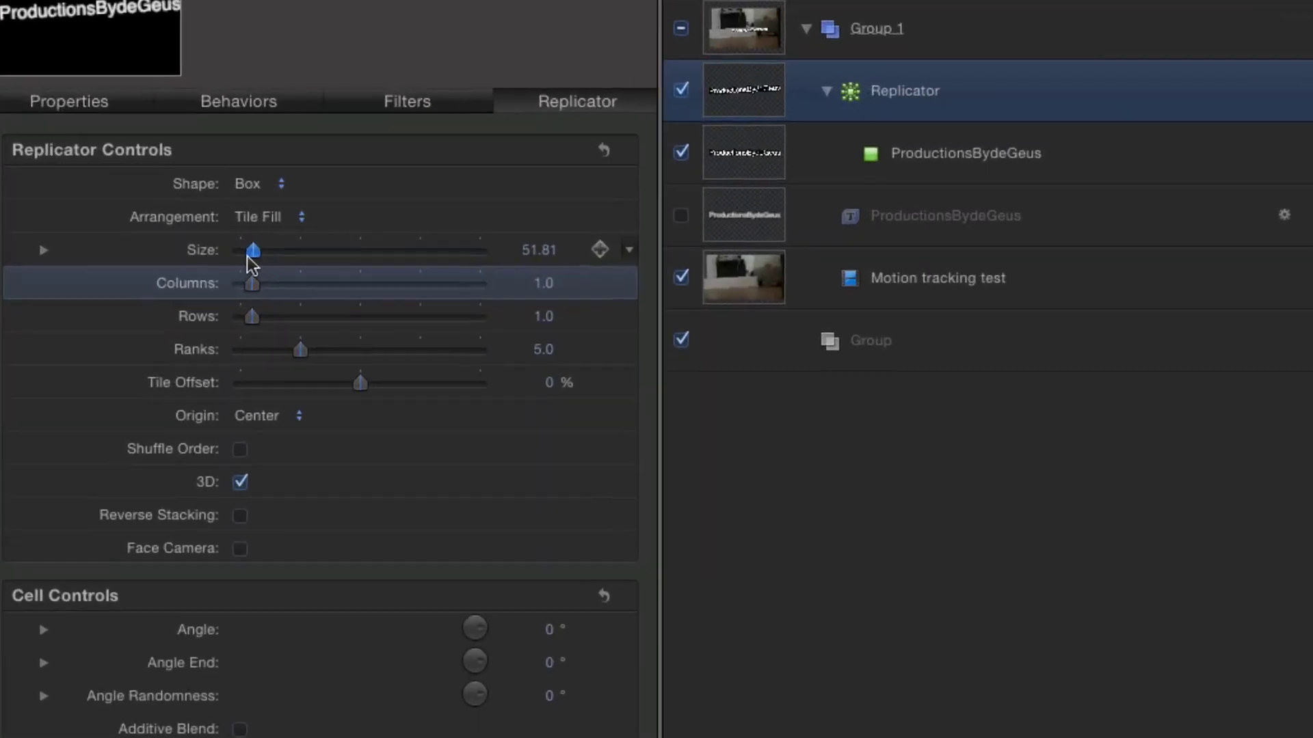
left_click_drag(247, 257, 253, 263)
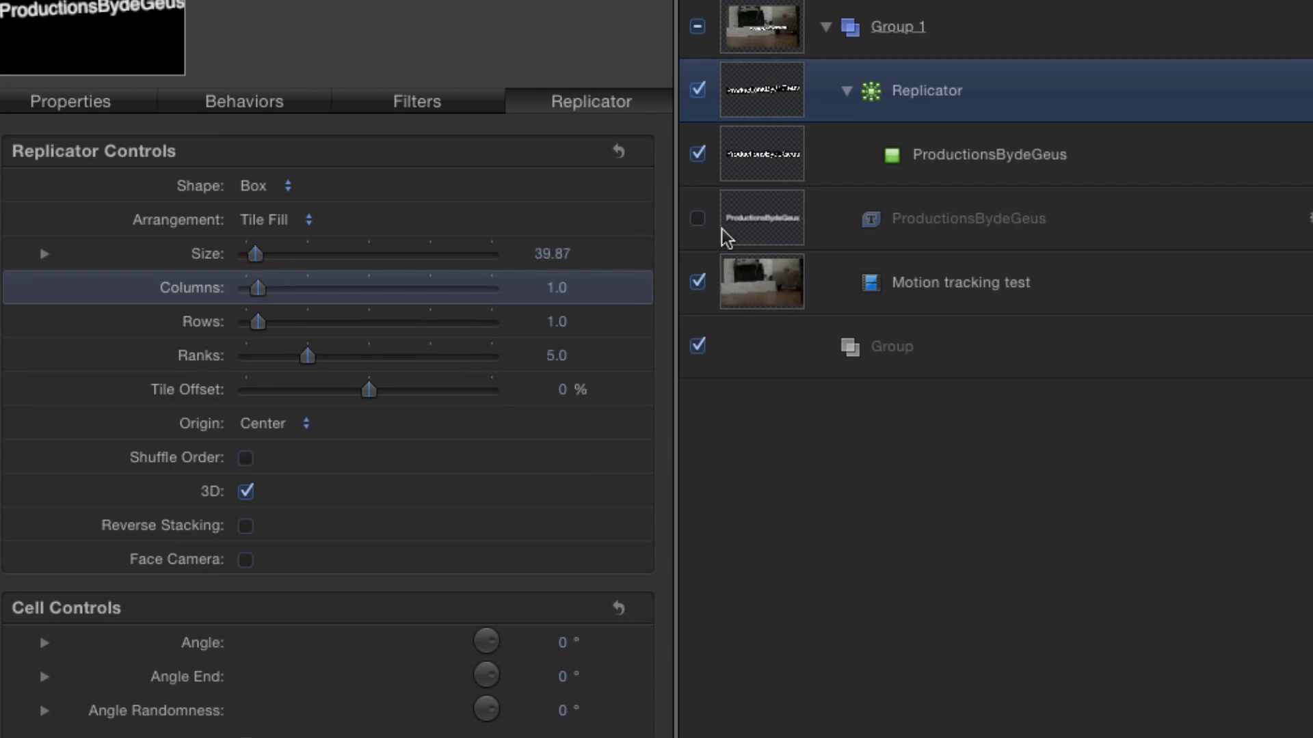
left_click(556, 254)
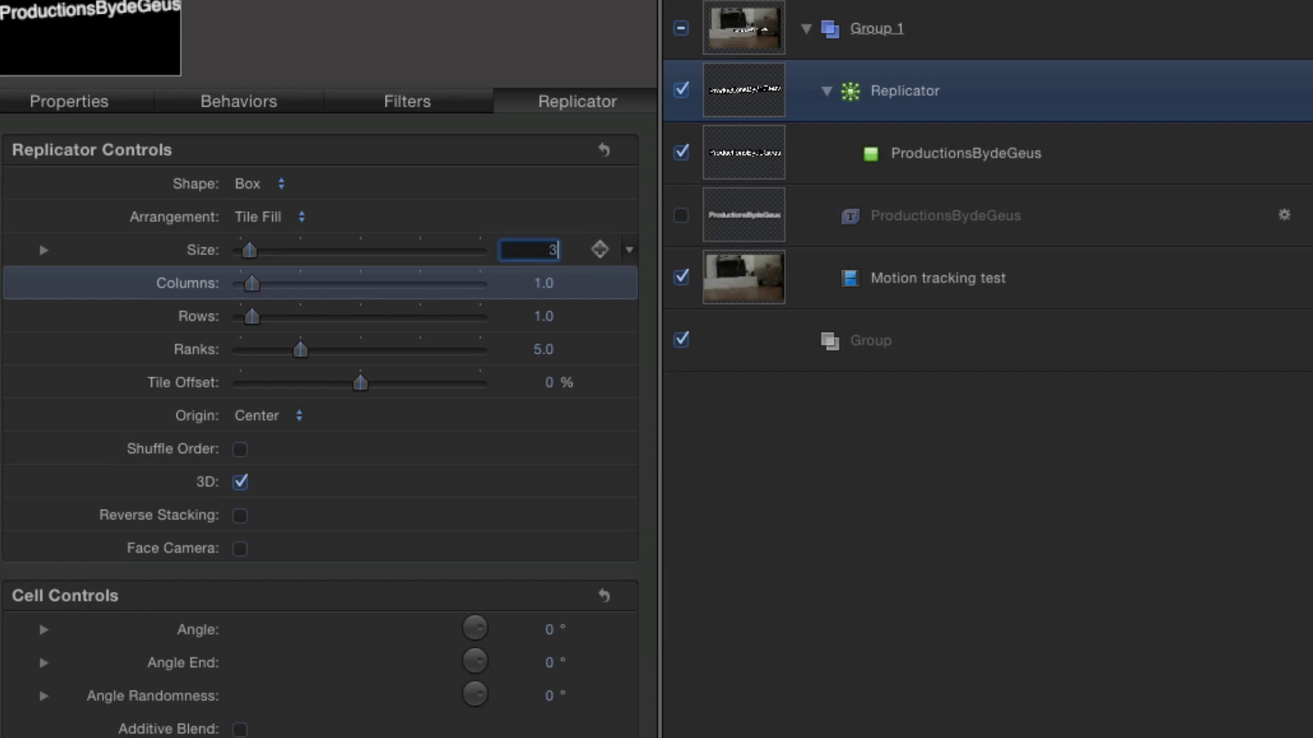
type("33")
left_click(311, 314)
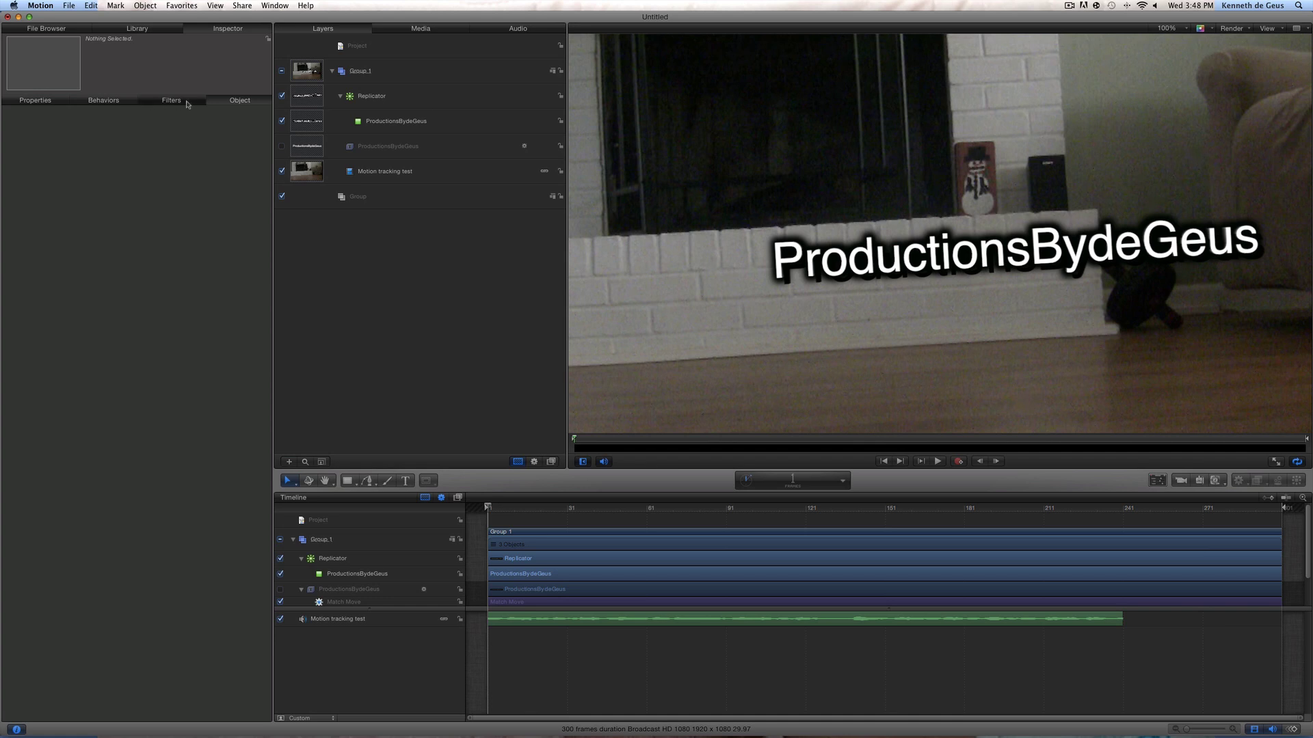
- Select the ProductionsBydeGeus cell under Replicator to show its cell settings, scale 105.13%
left_click(142, 105)
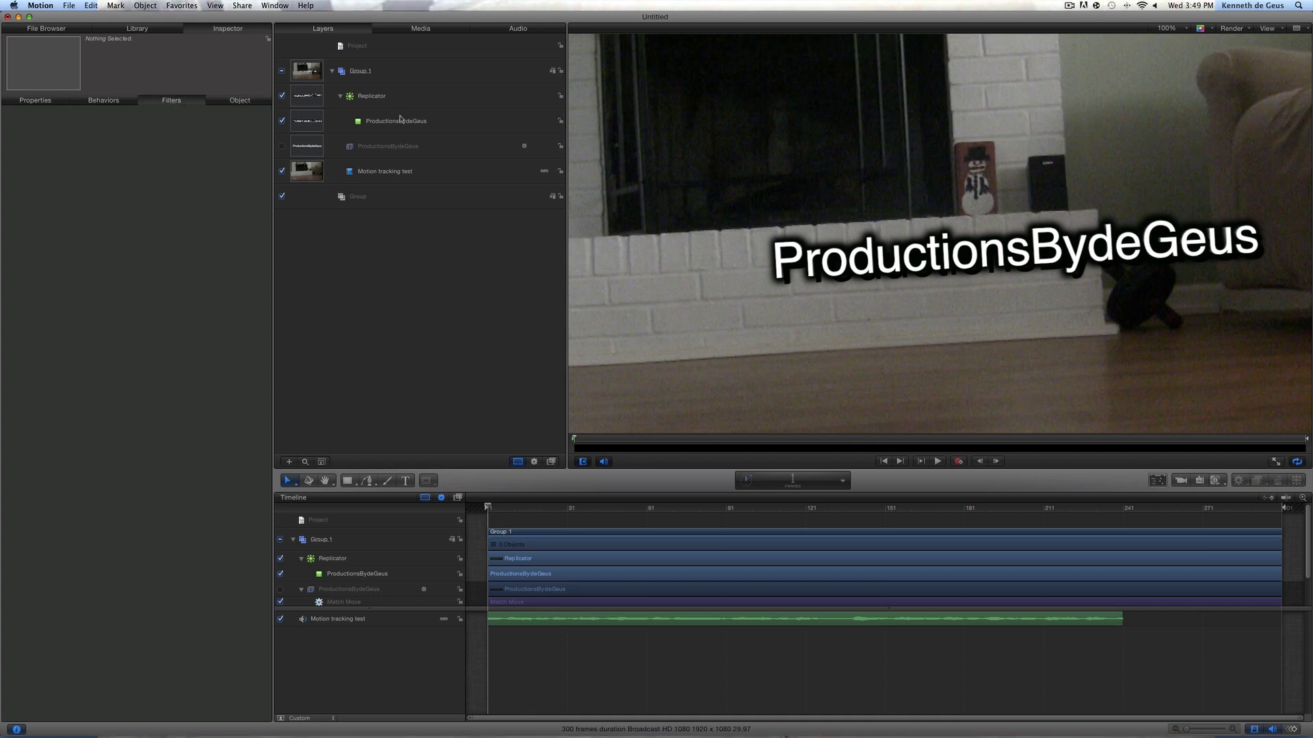
left_click(398, 122)
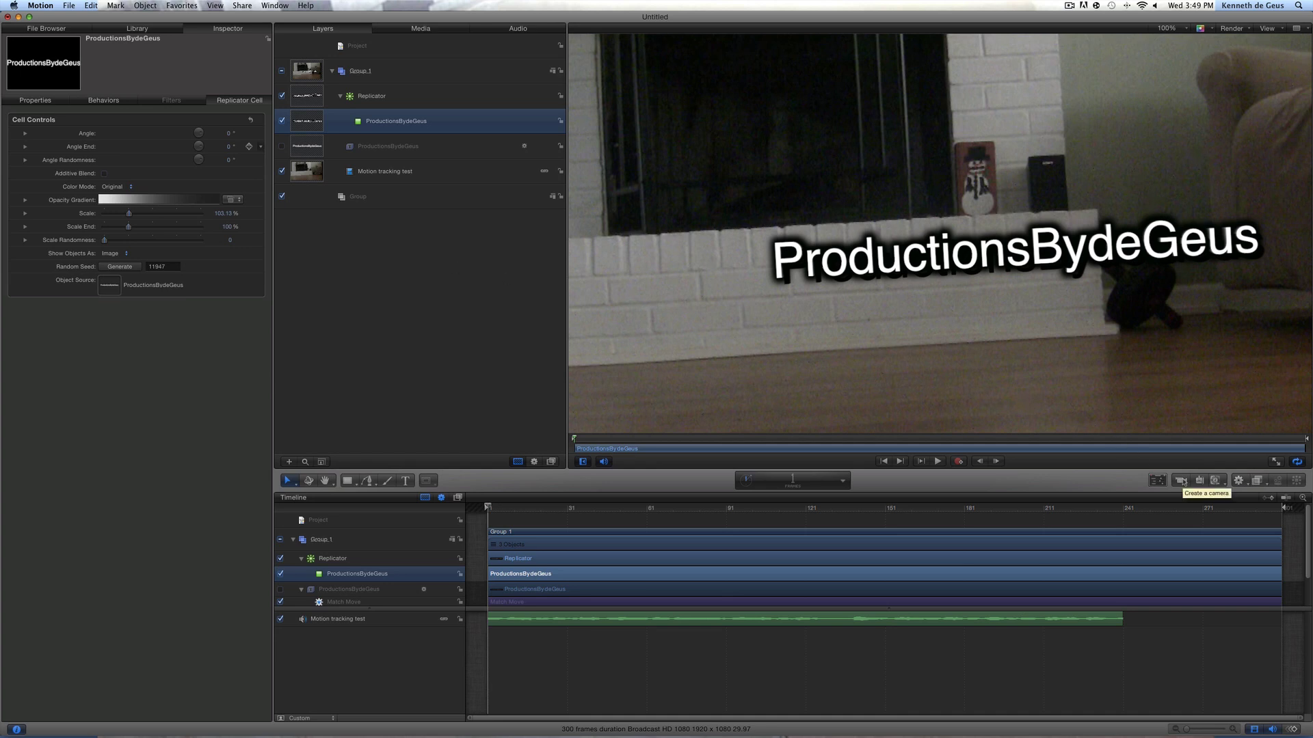
- Add a camera above Group 1, switch the groups to 3D, deselect everything, and play back the project
left_click(1183, 482)
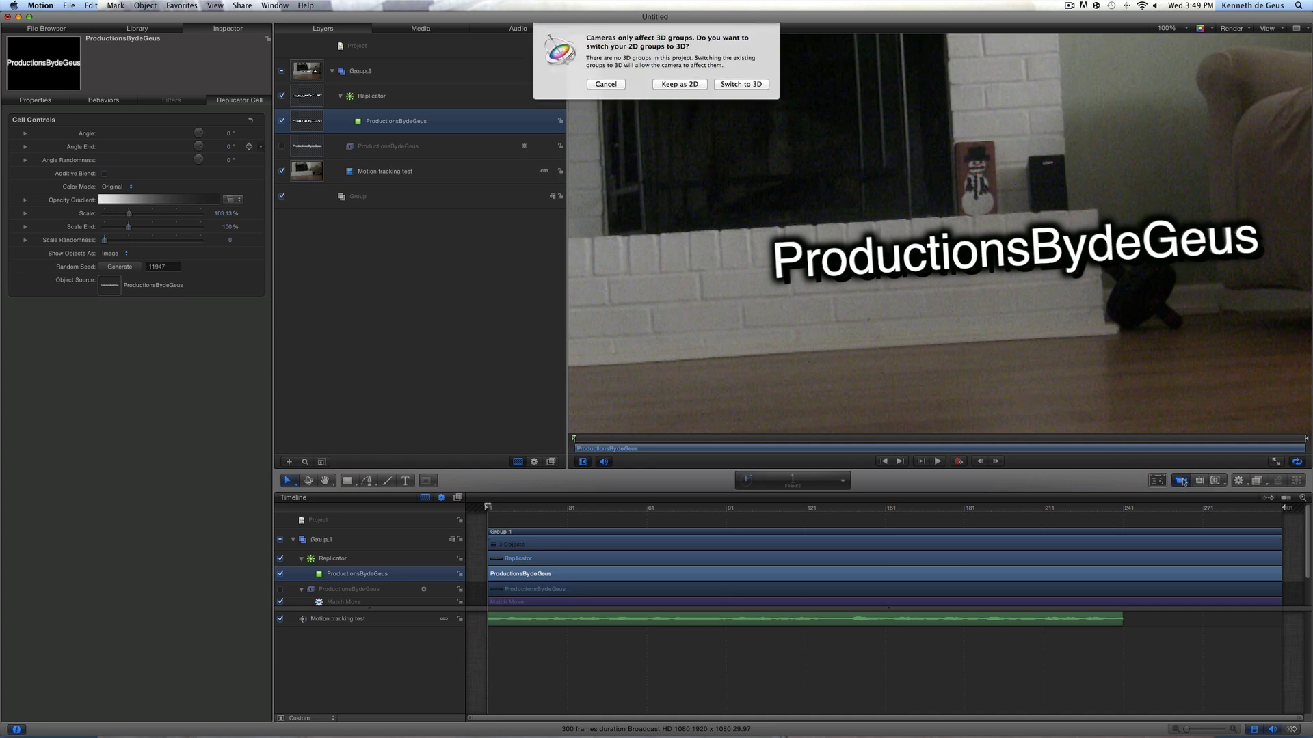
left_click(741, 83)
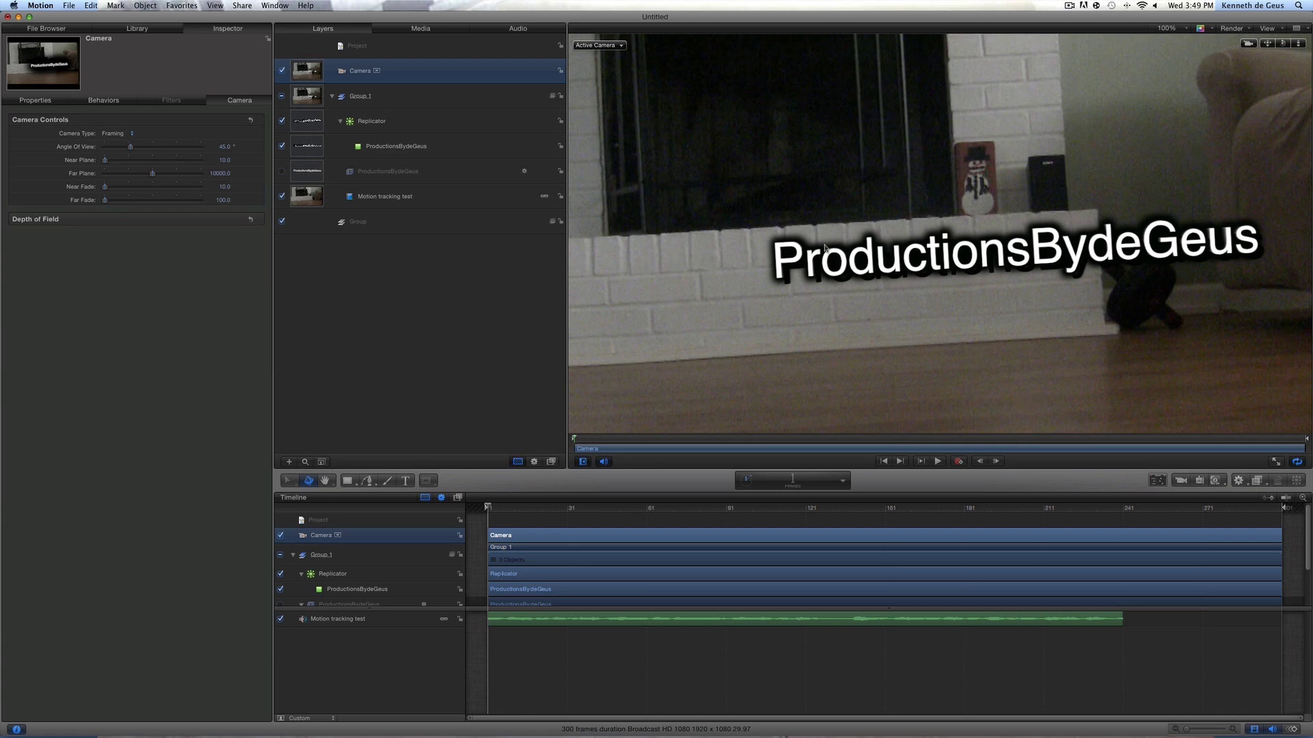
left_click(896, 262)
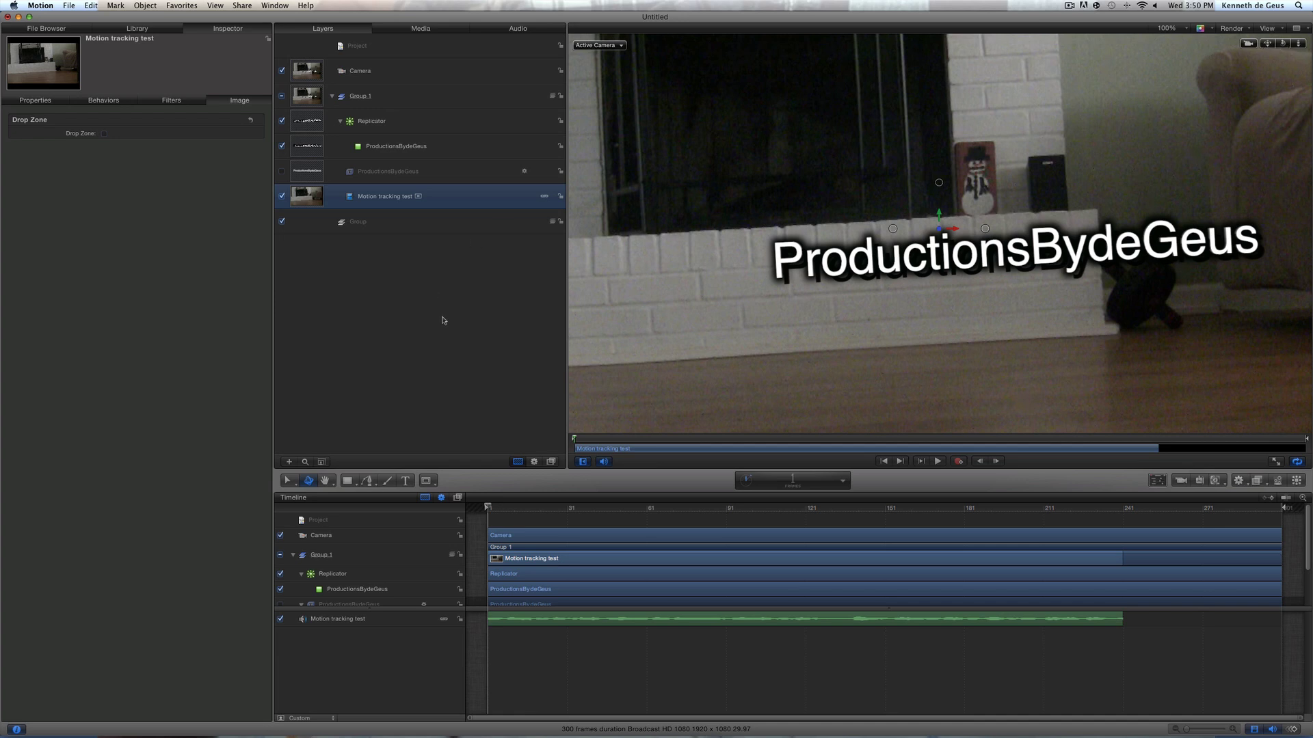
left_click(417, 352)
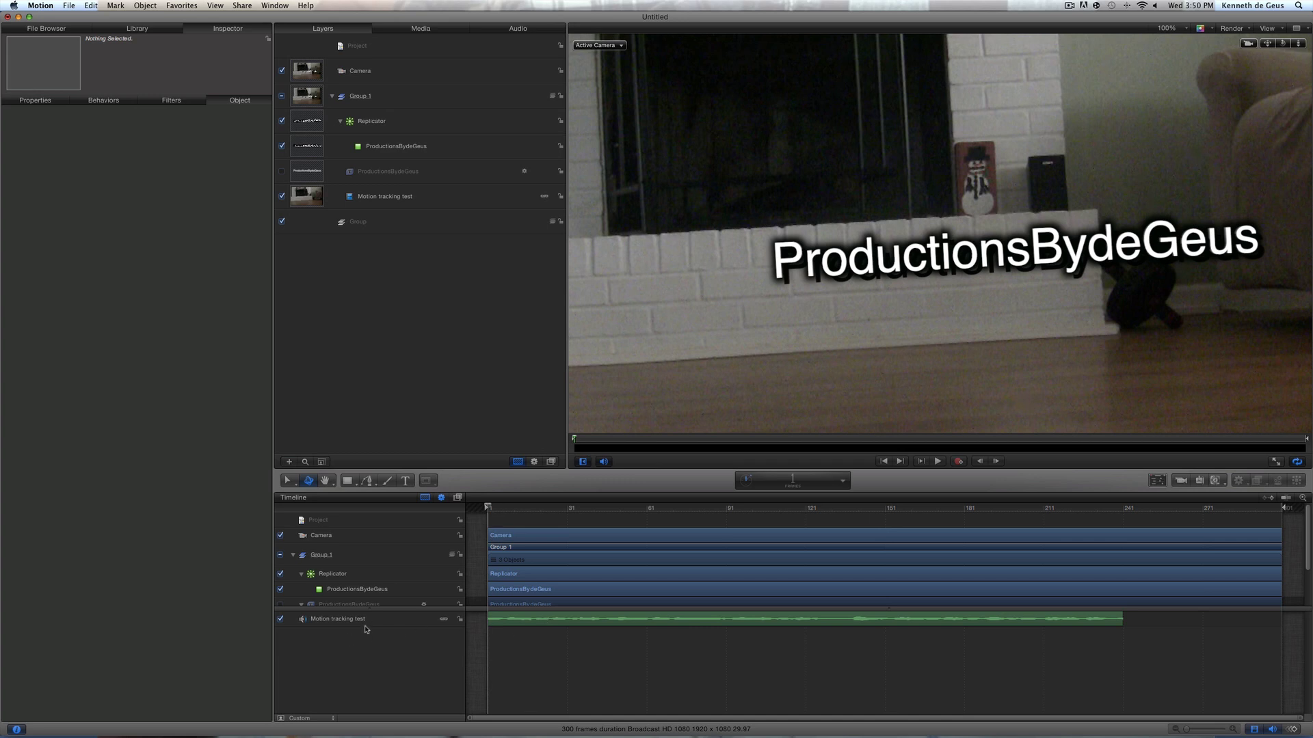
key("space")
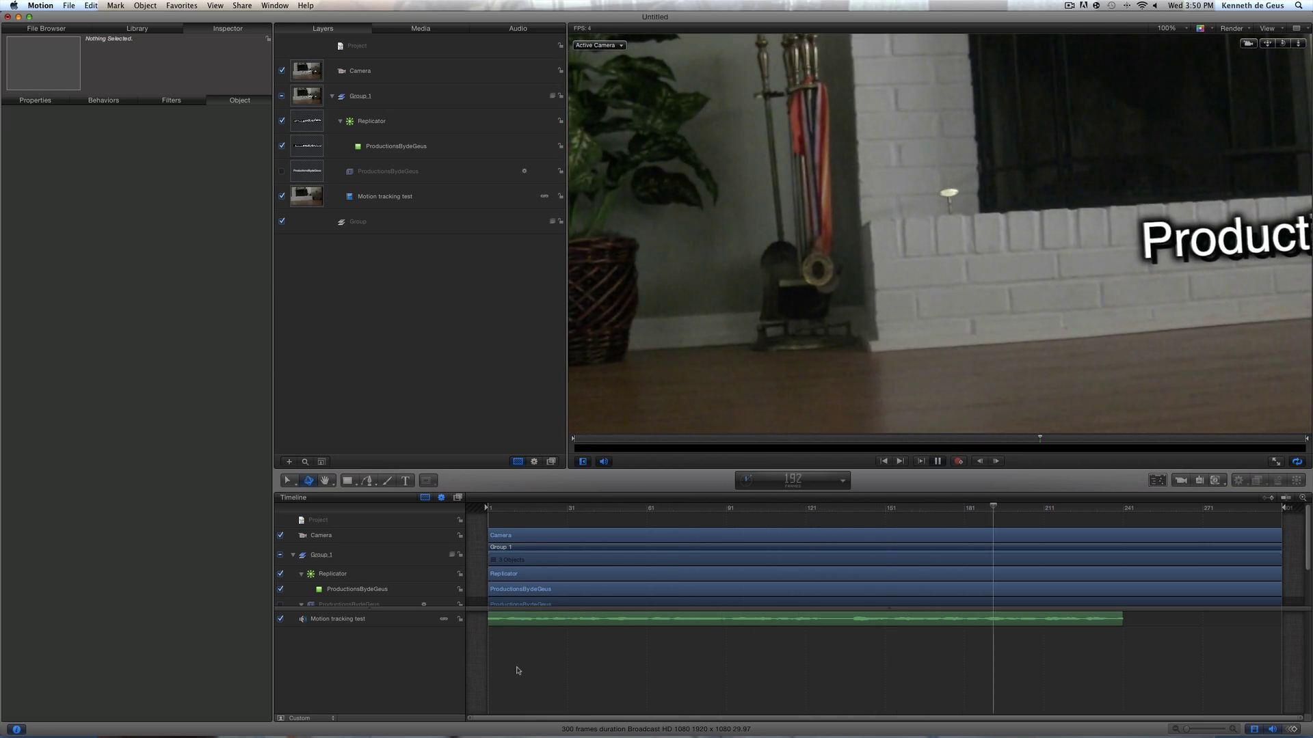
- Stop playback, rewind the playhead to near the start, and bring up the Share options
key("space")
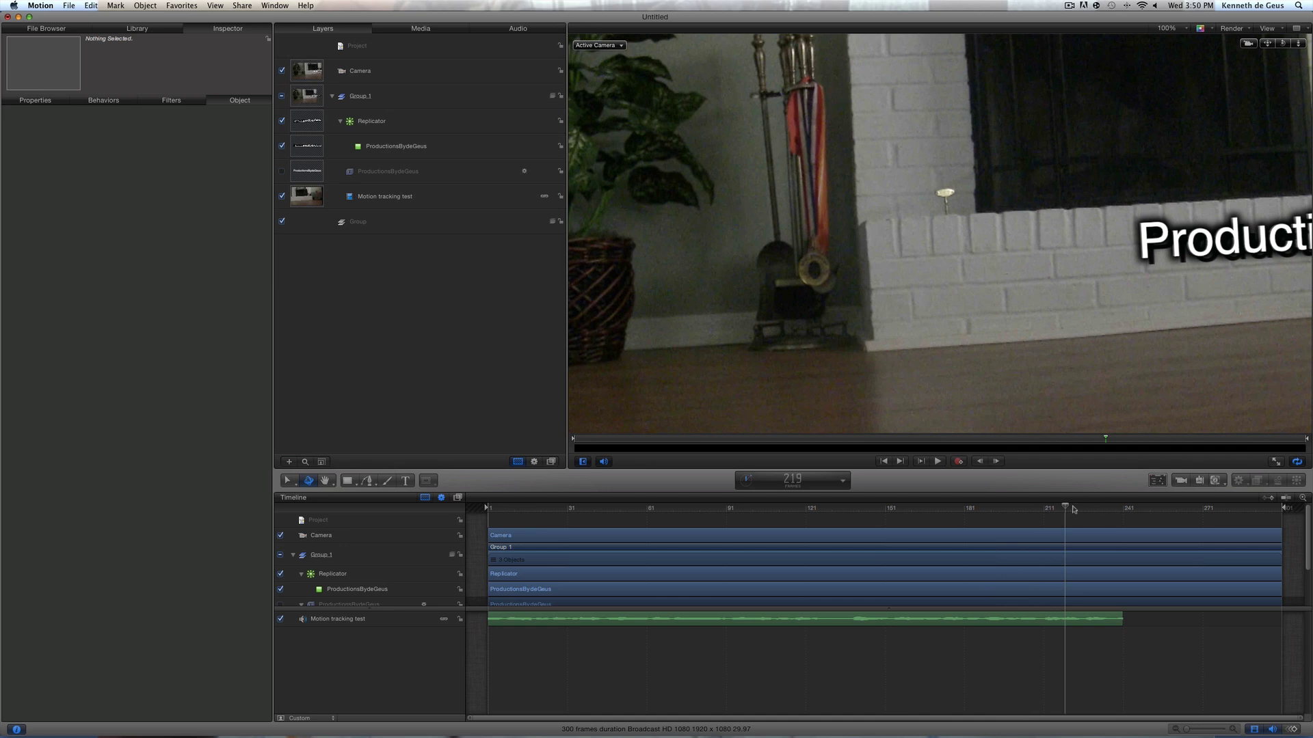
left_click_drag(1065, 506, 487, 509)
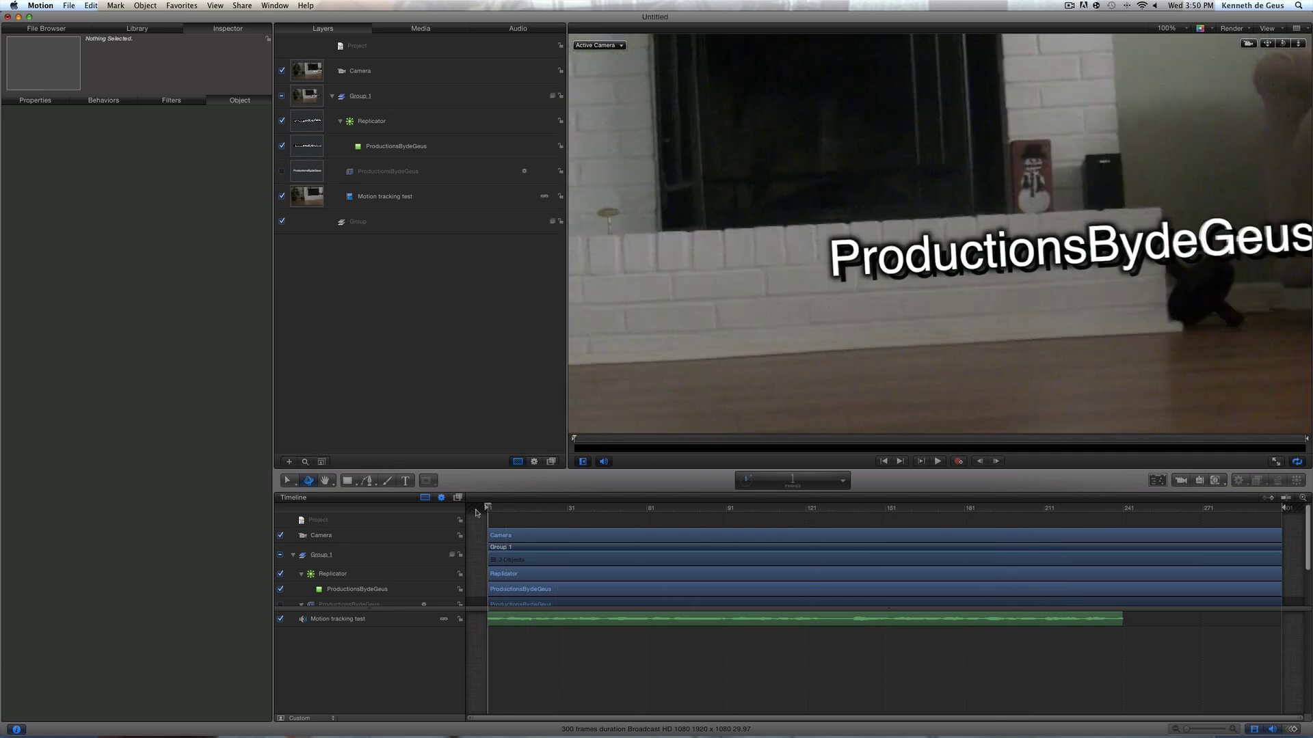
left_click(243, 5)
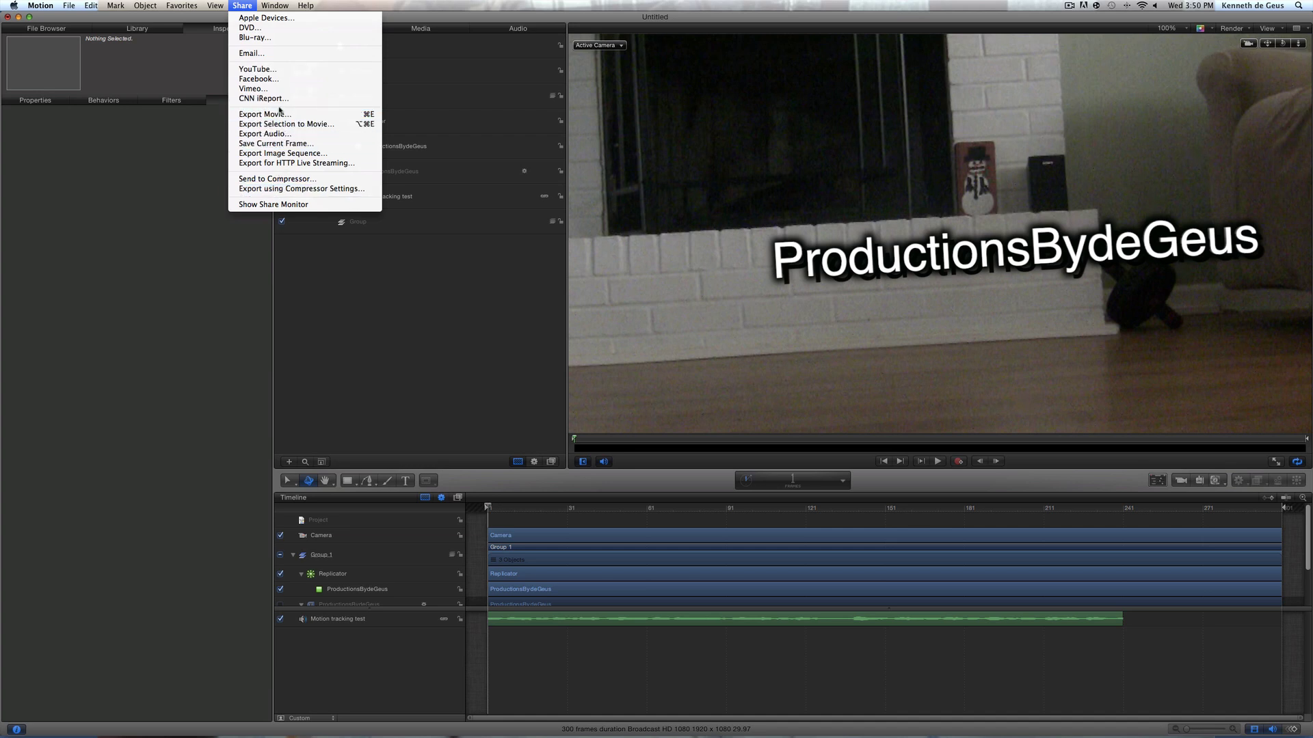
- Dismiss the Share menu without exporting the ProductionsBydeGeus title
left_click(148, 181)
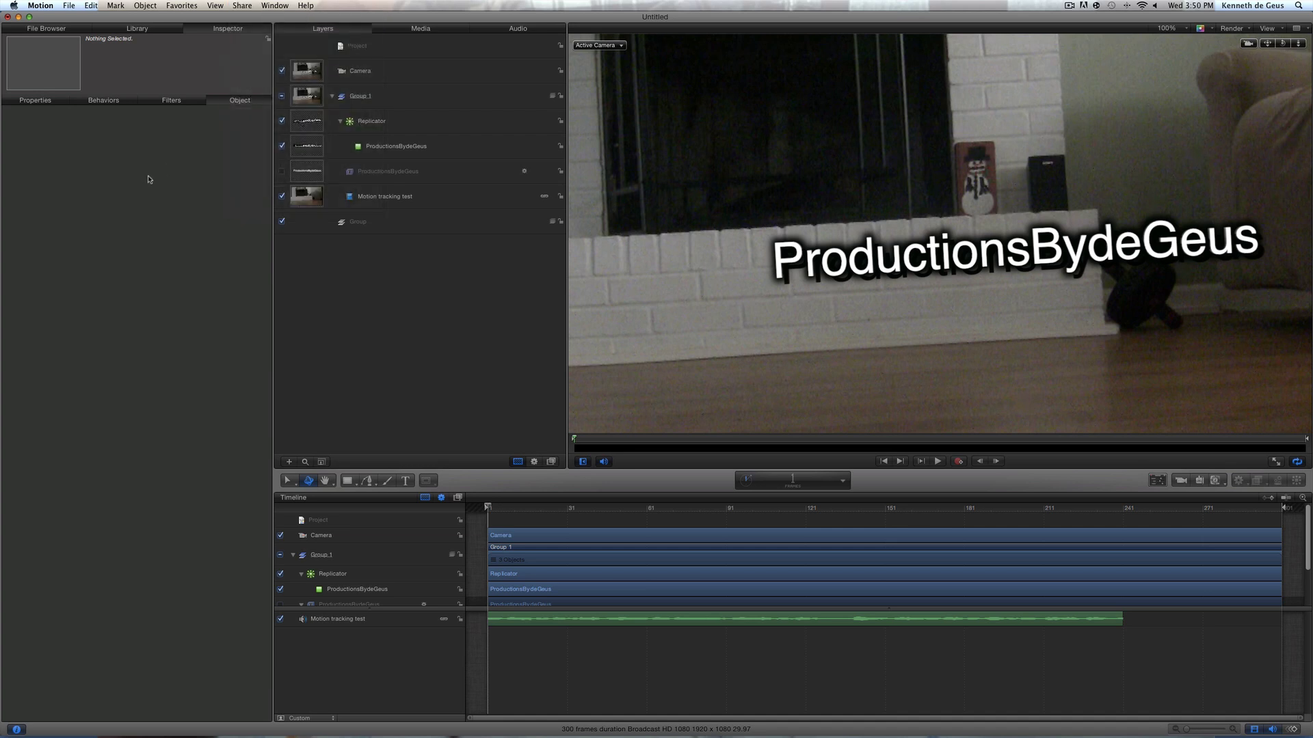